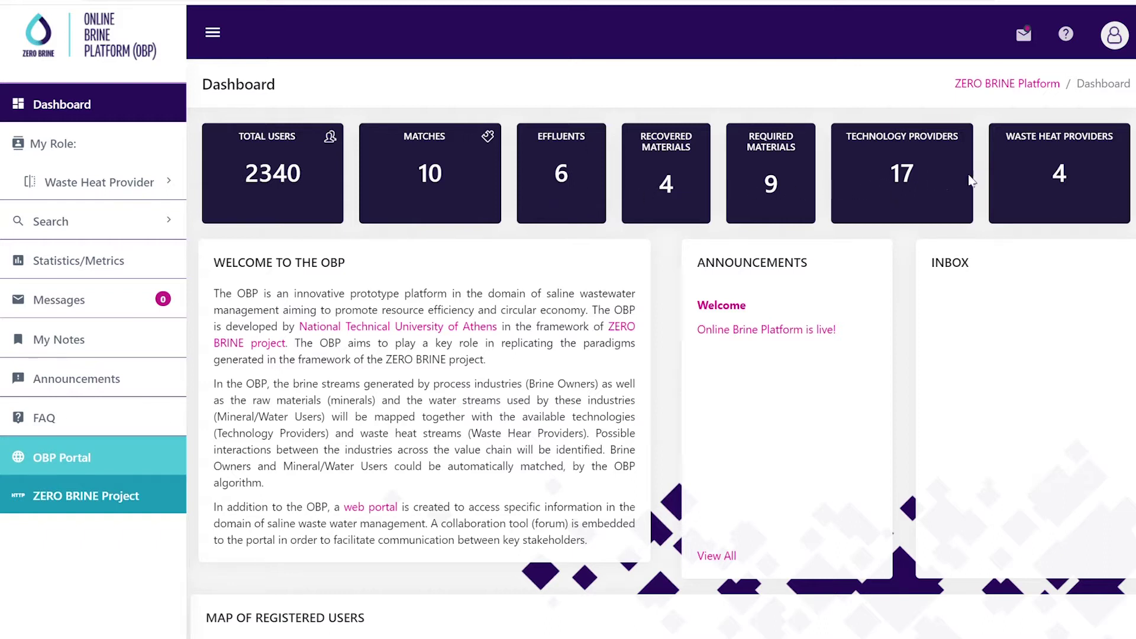
# Open the Statistics page from the sidebar to view users-per-cluster and matching-rate charts
pyautogui.click(97, 273)
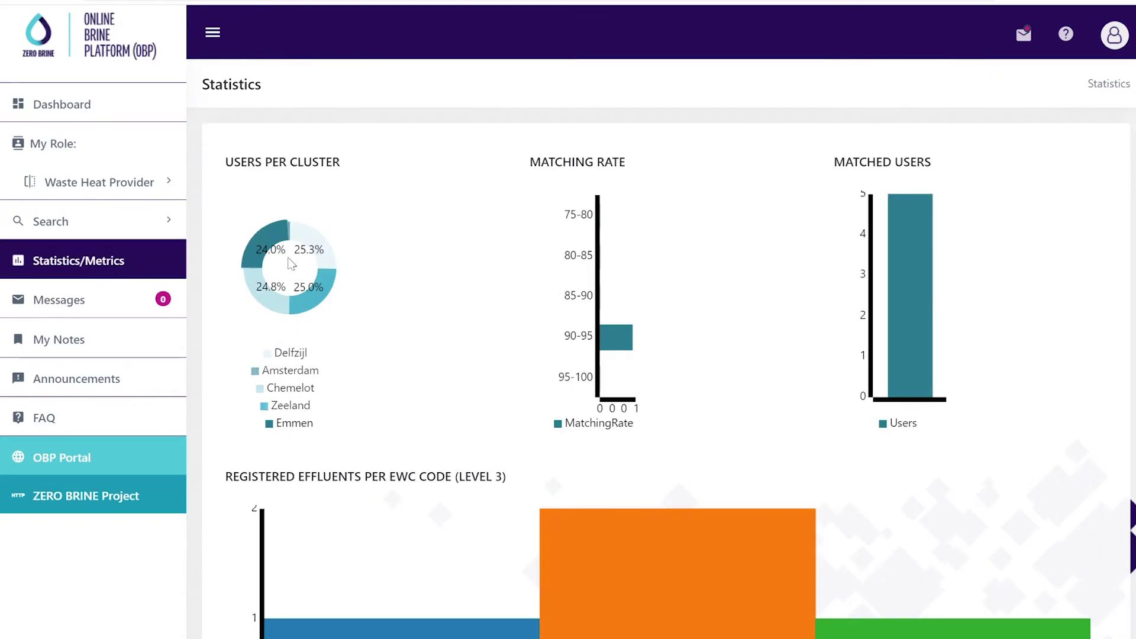
# Scroll through the statistics charts down to the registered-users-per-NACE-code bar chart counts
pyautogui.scroll(-3, 490, 261)
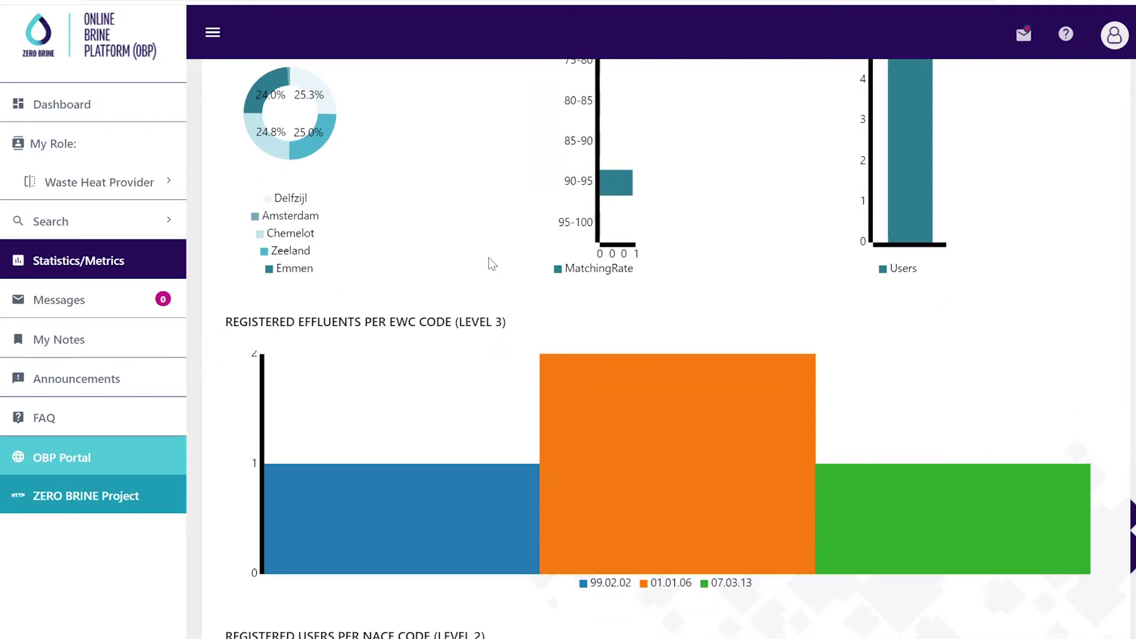
pyautogui.scroll(-5, 489, 264)
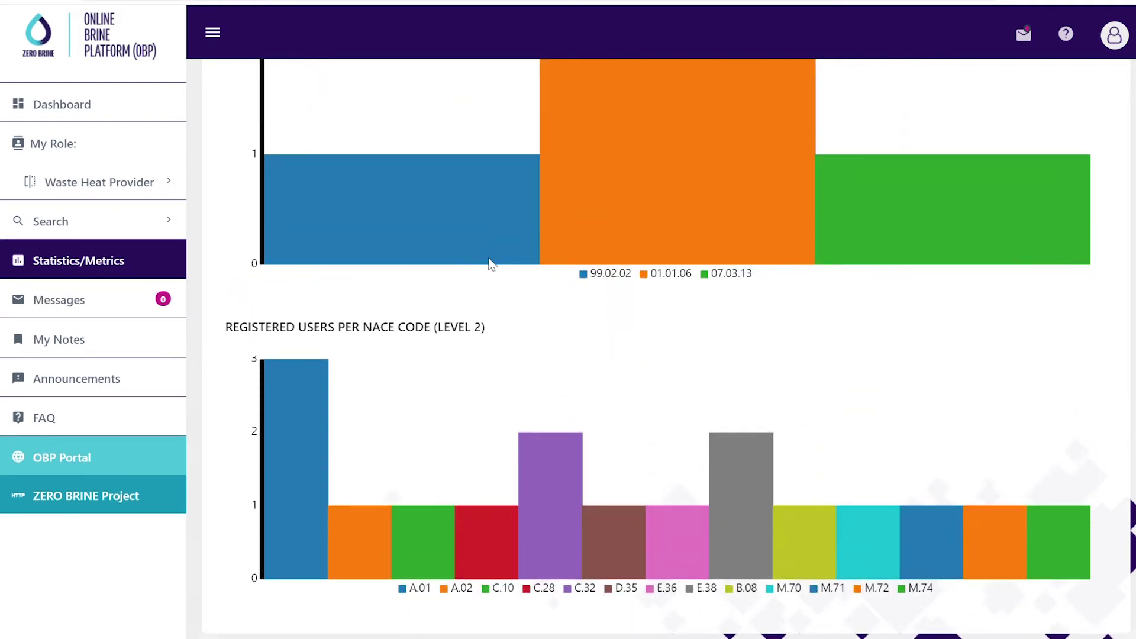
pyautogui.scroll(-2, 489, 264)
pyautogui.moveTo(526, 413)
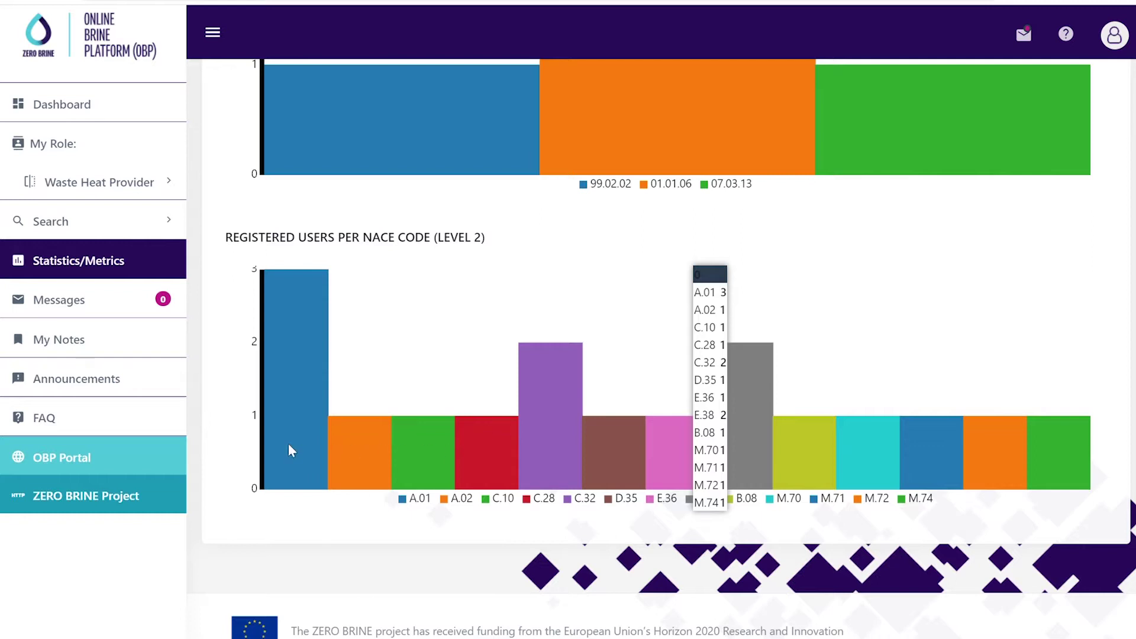
pyautogui.scroll(5, 288, 442)
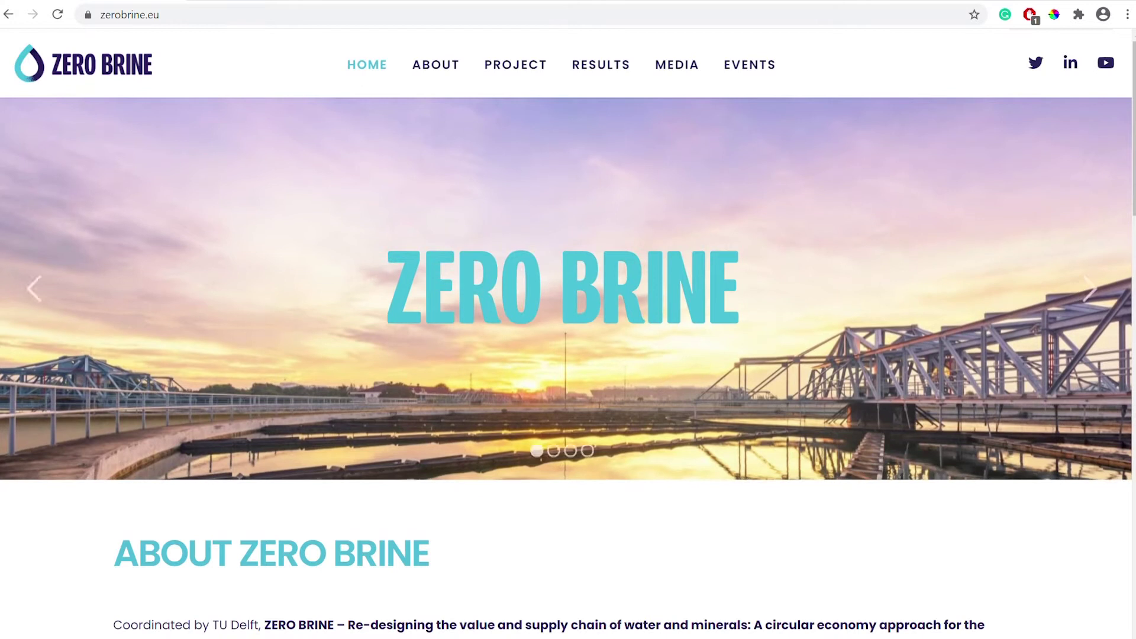
# Go from the ZERO BRINE homepage's PROJECT menu to the Online Brine Platform page
pyautogui.click(193, 20)
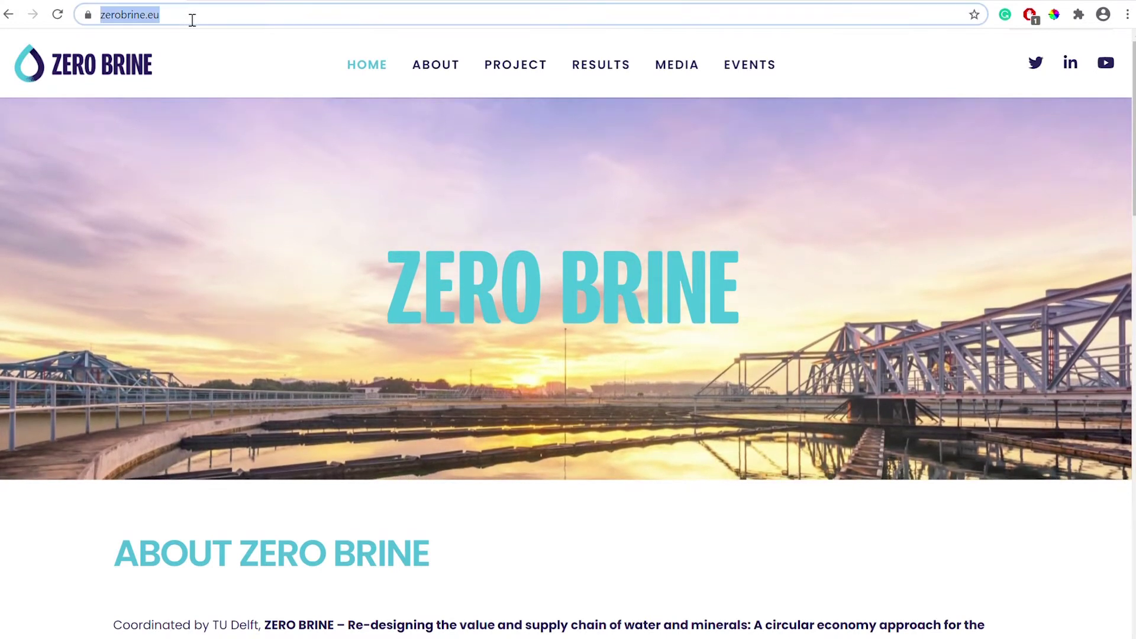
pyautogui.moveTo(520, 71)
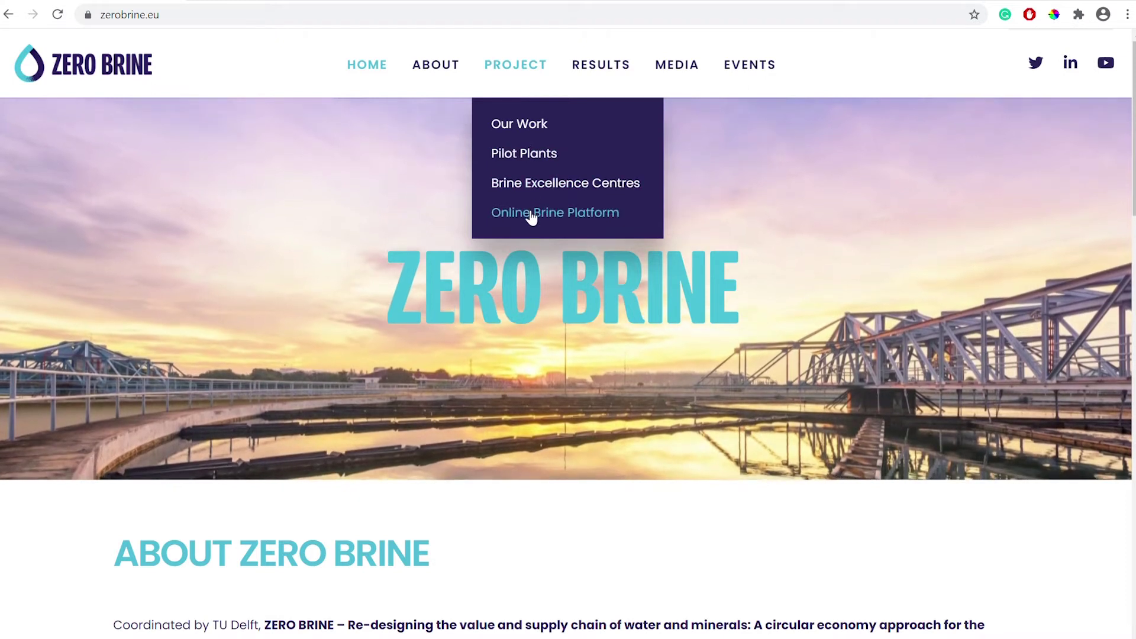
pyautogui.click(531, 214)
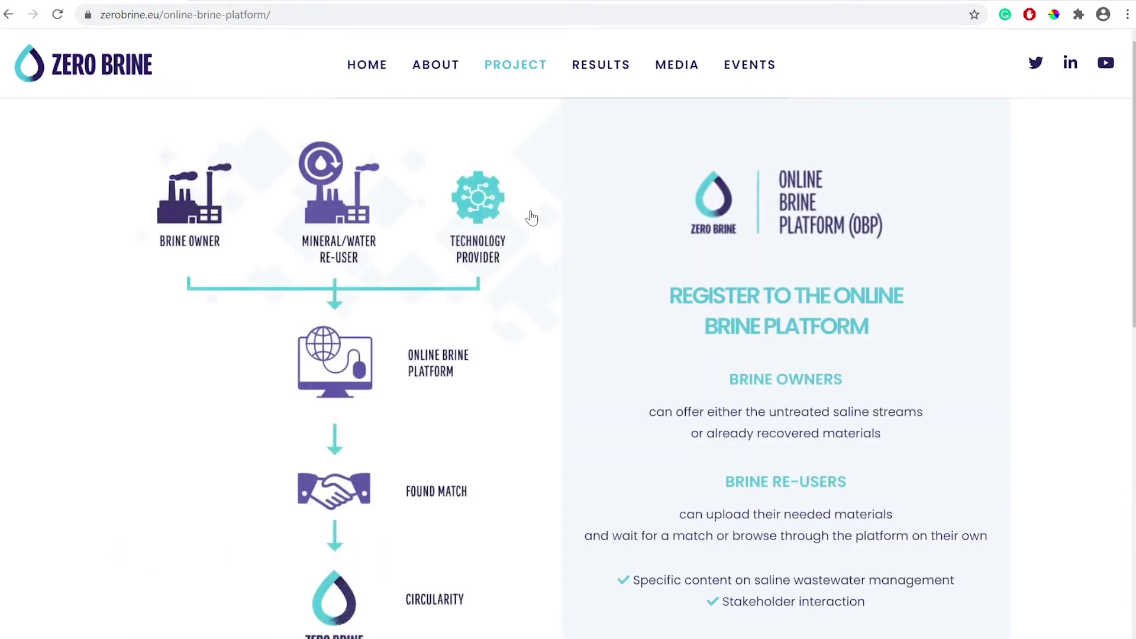
pyautogui.scroll(-5, 531, 216)
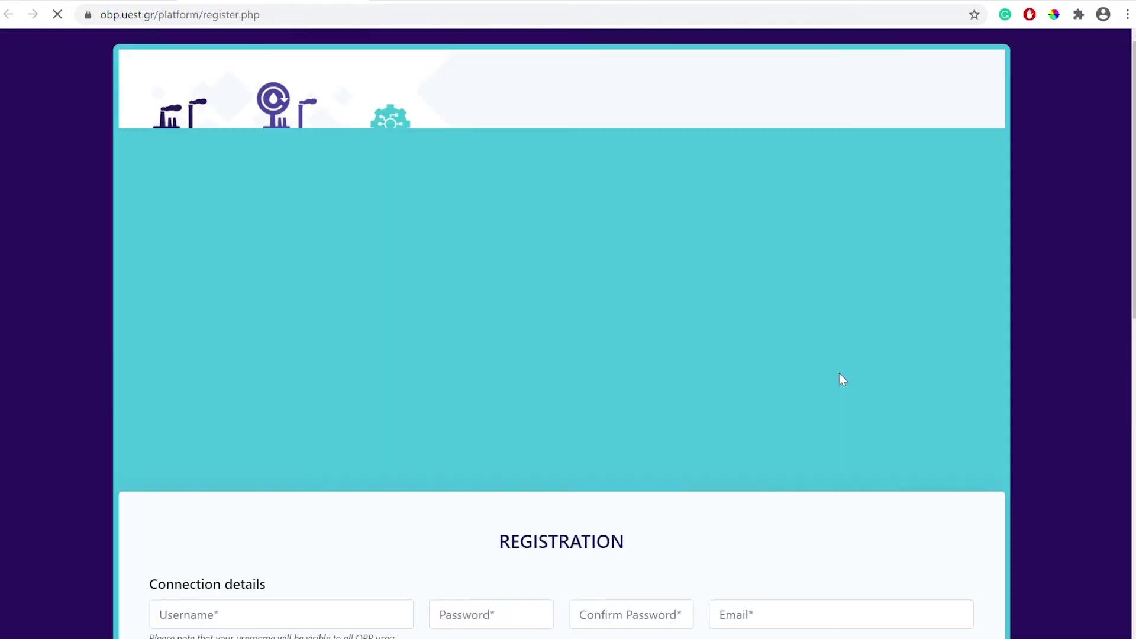
# Enter the account's username, password, password confirmation and e-mail address
pyautogui.scroll(-3, 386, 355)
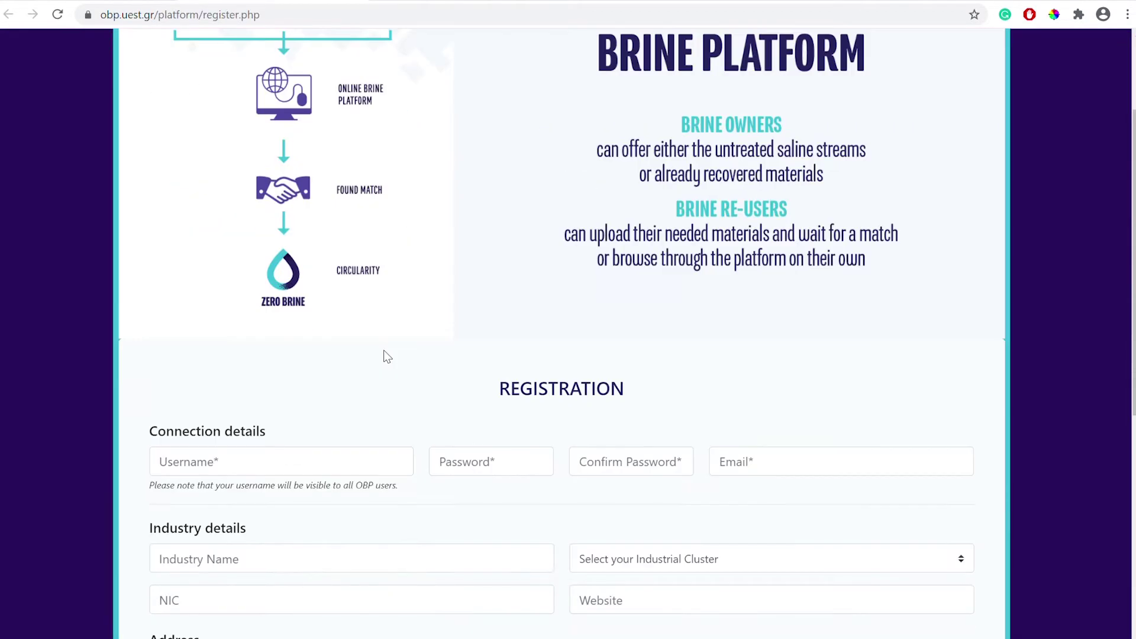
pyautogui.scroll(-1, 383, 350)
pyautogui.click(308, 386)
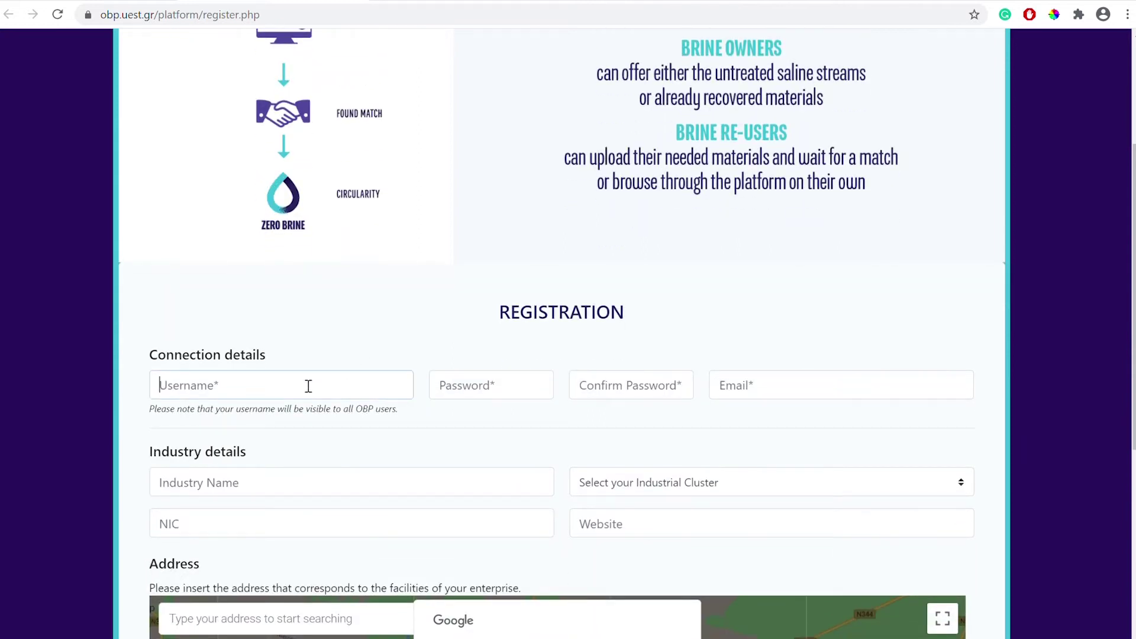
pyautogui.write('brineuser12345')
pyautogui.press('Tab')
pyautogui.write('1')
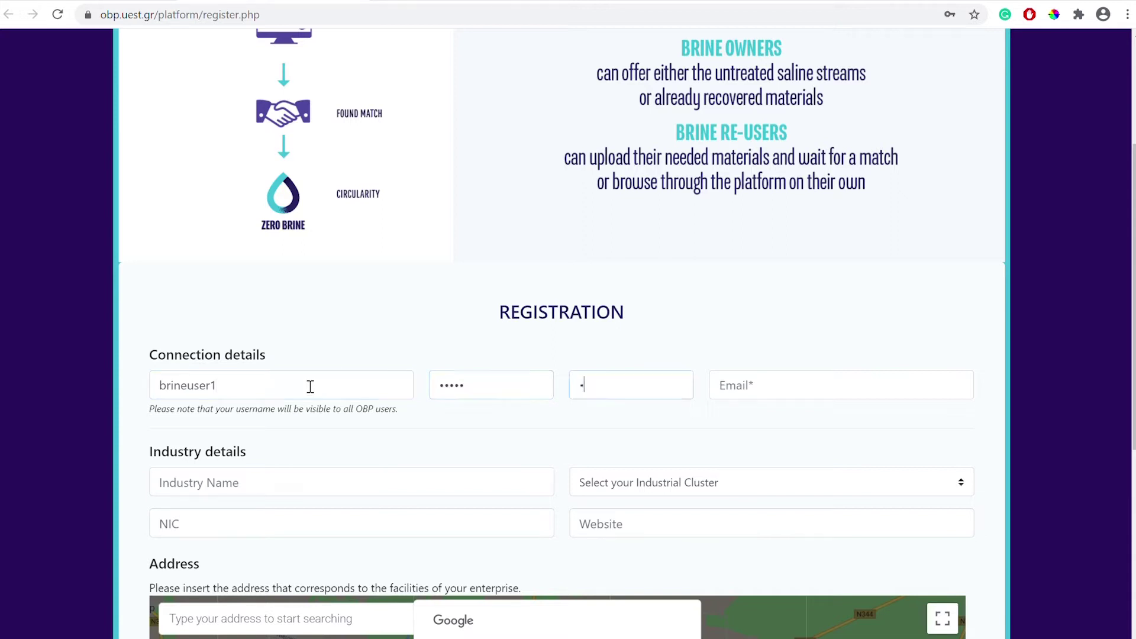
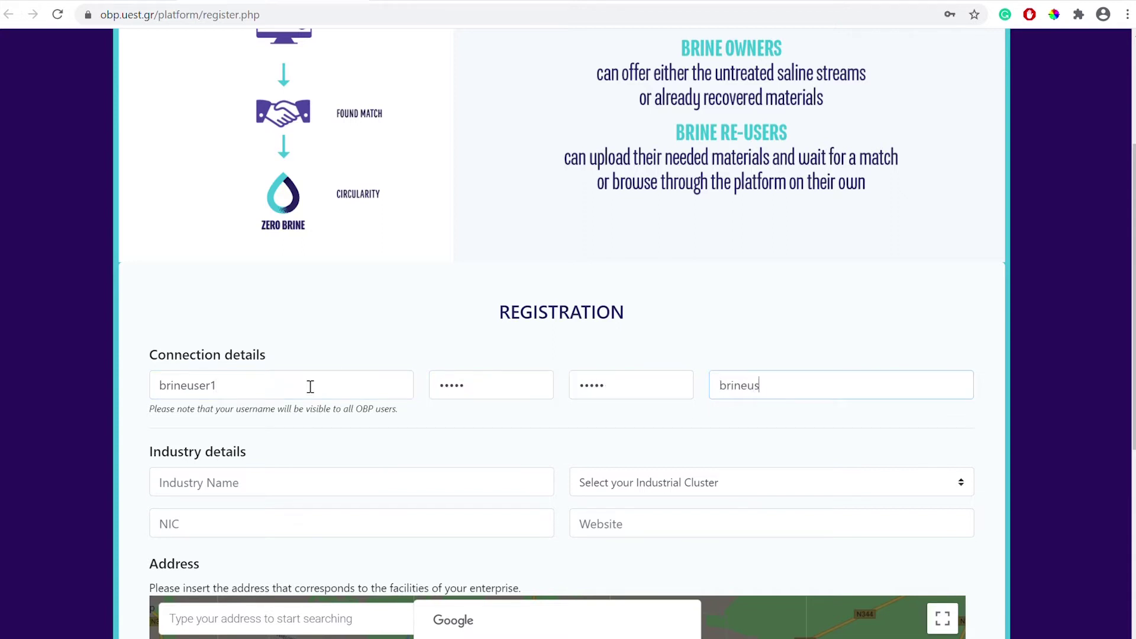
# Set industry name 'Brine company', industrial cluster Amsterdam and website zerobrine.eu
pyautogui.click(264, 489)
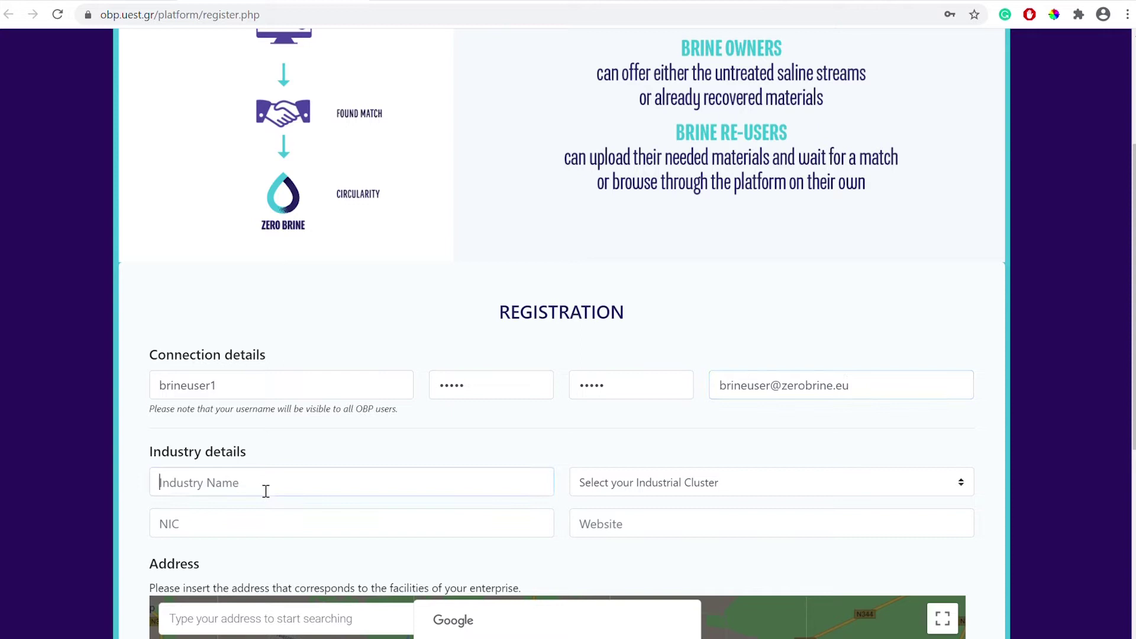
pyautogui.write('Brine company')
pyautogui.click(667, 491)
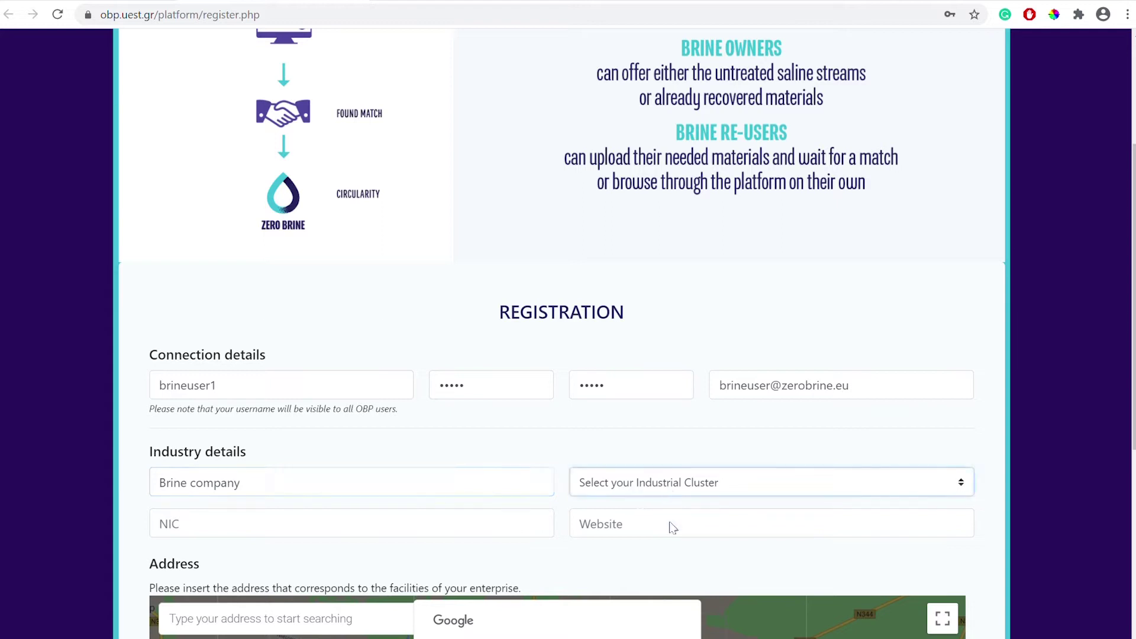
pyautogui.click(676, 536)
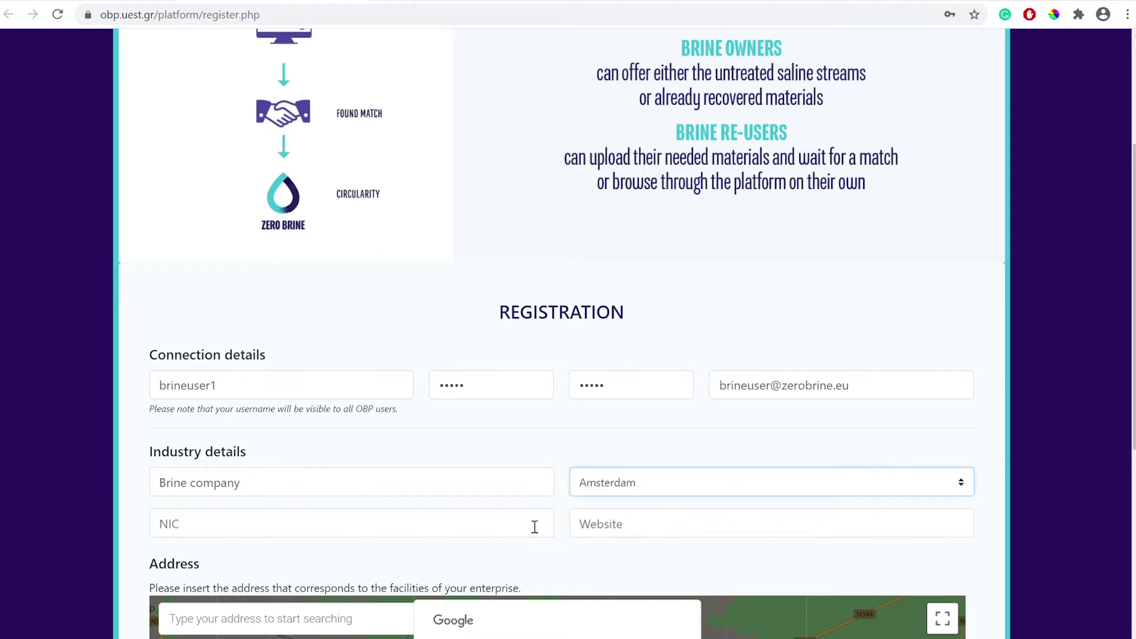
pyautogui.click(631, 529)
pyautogui.write('zerobrin')
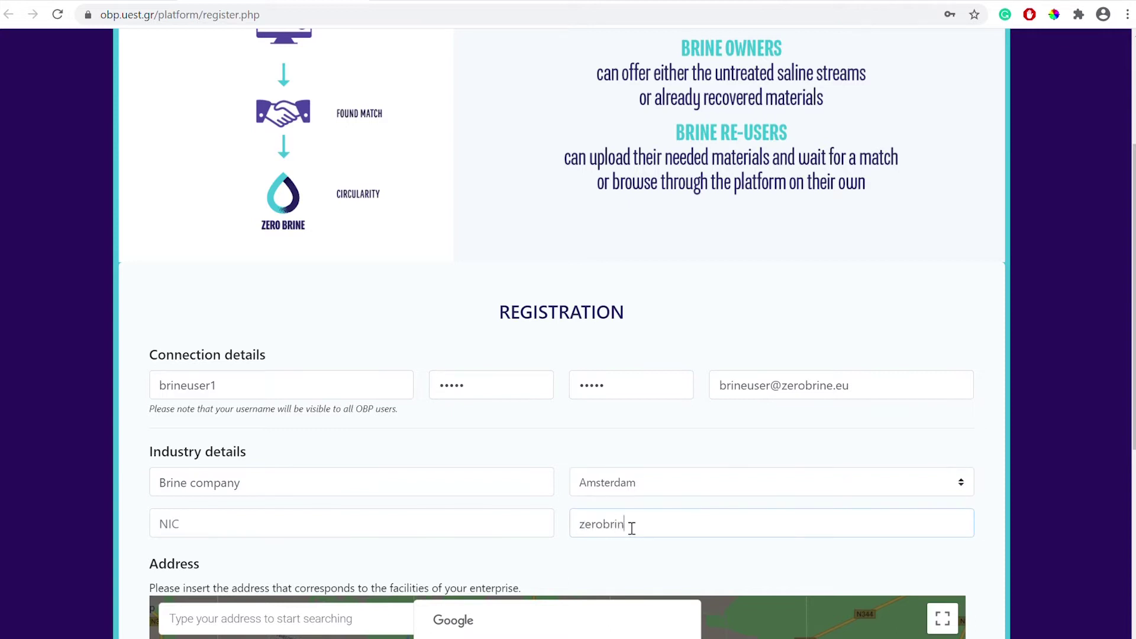
pyautogui.write('e.eu')
# Choose NACE section C – Manufacturing and submit the registration form
pyautogui.scroll(-4, 565, 497)
pyautogui.scroll(-3, 568, 507)
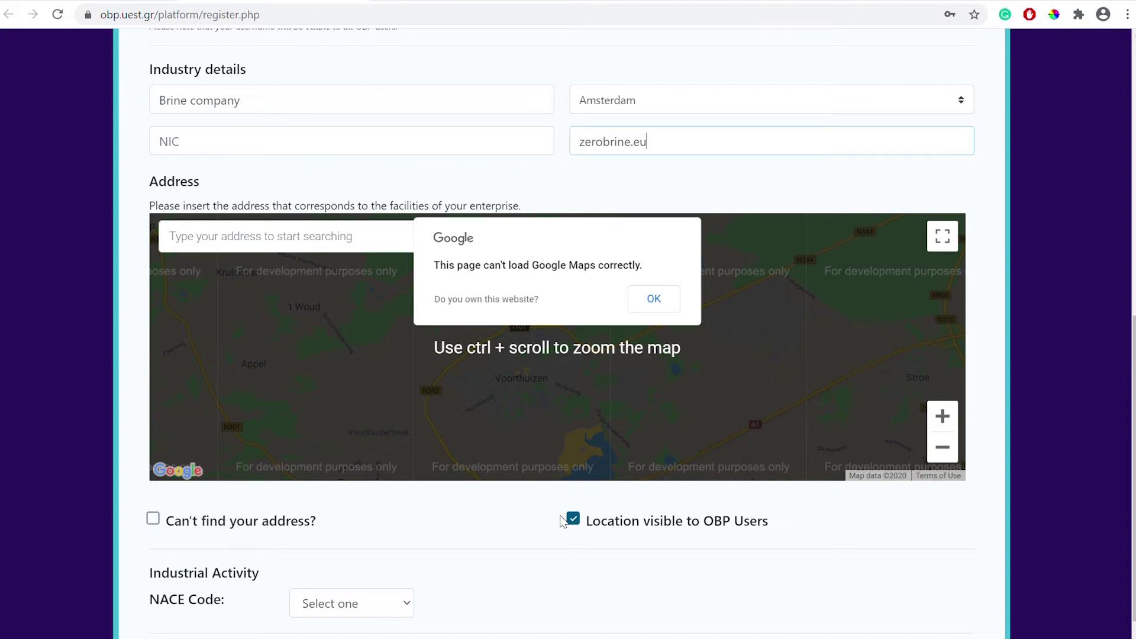
pyautogui.scroll(-3, 560, 521)
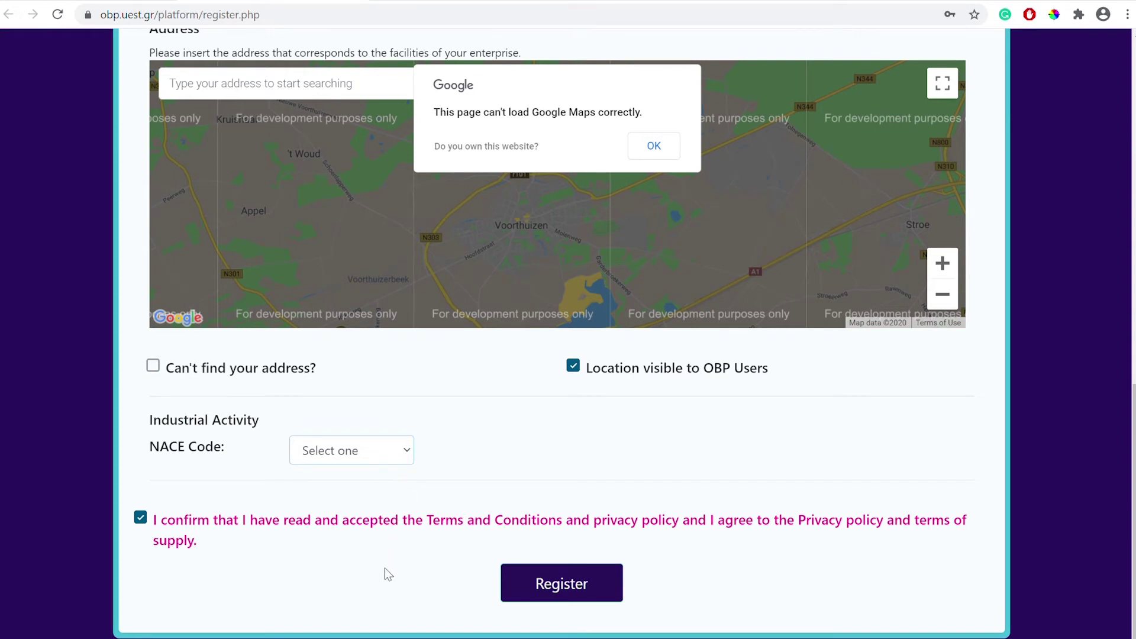
pyautogui.press('c')
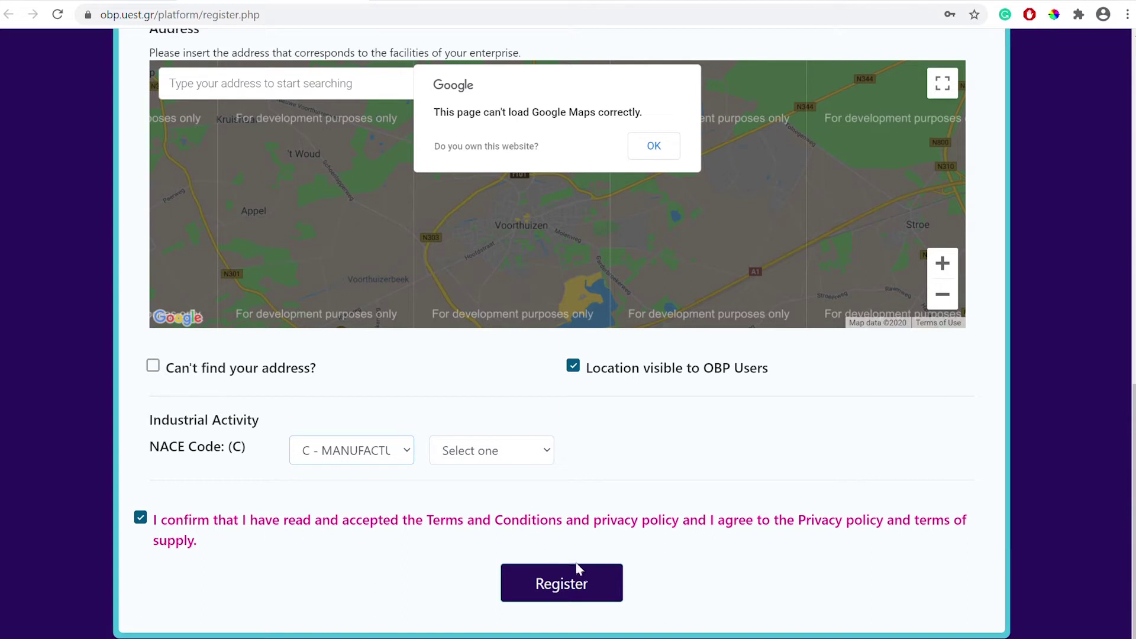
pyautogui.click(589, 589)
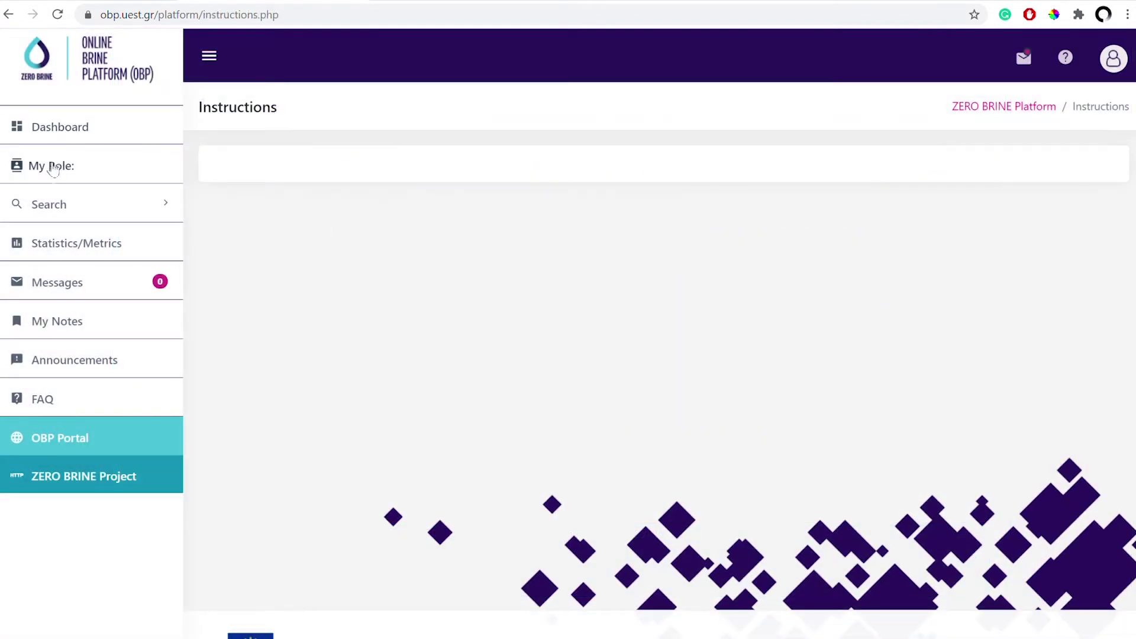
# Save the Brine Owner role, confirming the company generates and aggregates saline wastewater streams
pyautogui.click(53, 169)
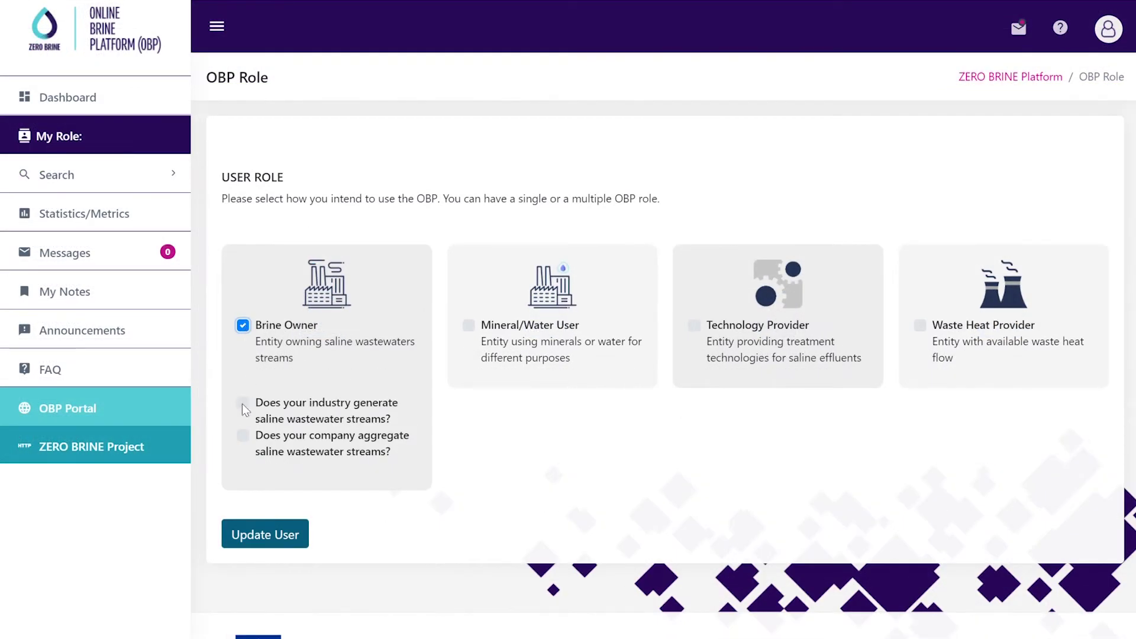
pyautogui.click(243, 403)
pyautogui.click(243, 436)
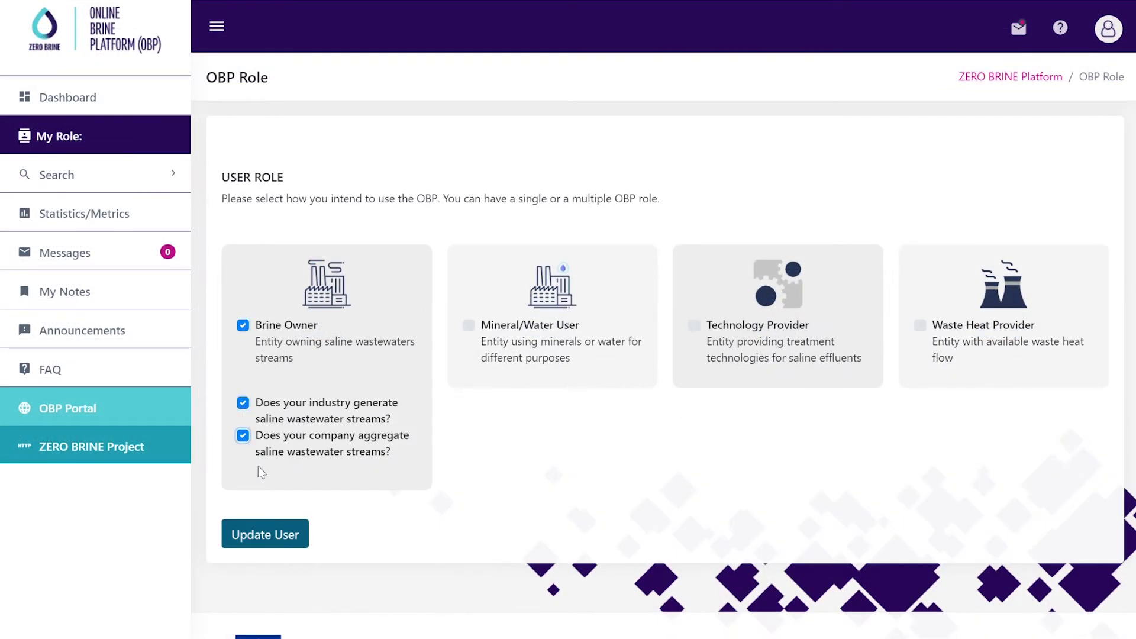
pyautogui.click(278, 535)
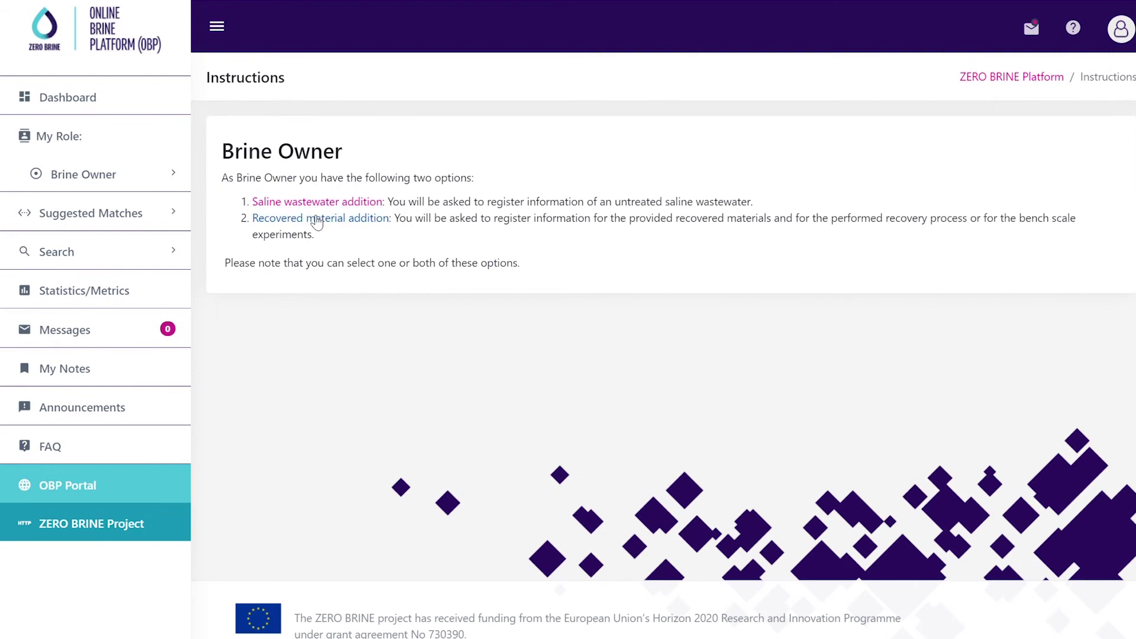
# Open the Recovered material addition form for adding a saline effluent
pyautogui.click(349, 201)
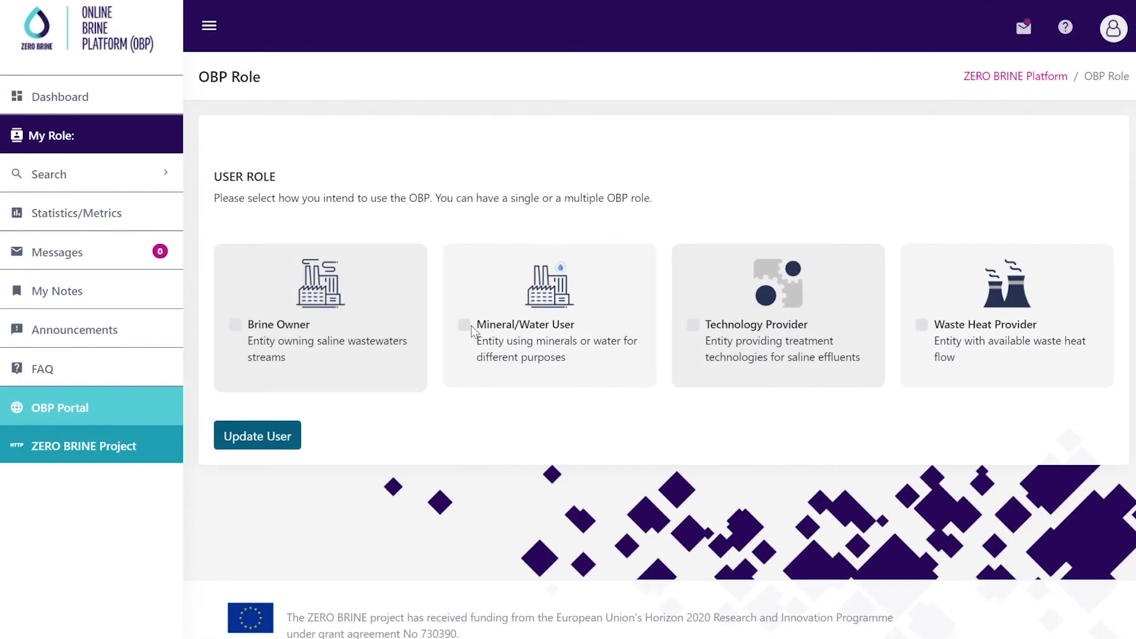
# Add the Mineral/Water User role, pick NaCl (Sodium Chloride) as a required material, then return to roles
pyautogui.click(465, 325)
pyautogui.click(296, 436)
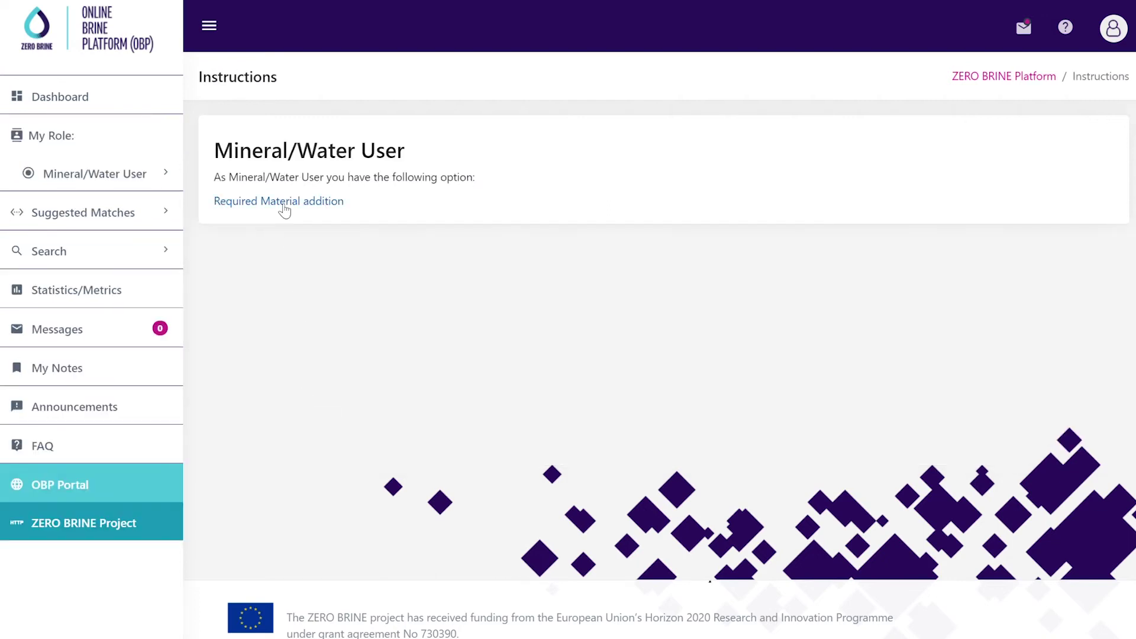
pyautogui.click(284, 204)
pyautogui.click(371, 259)
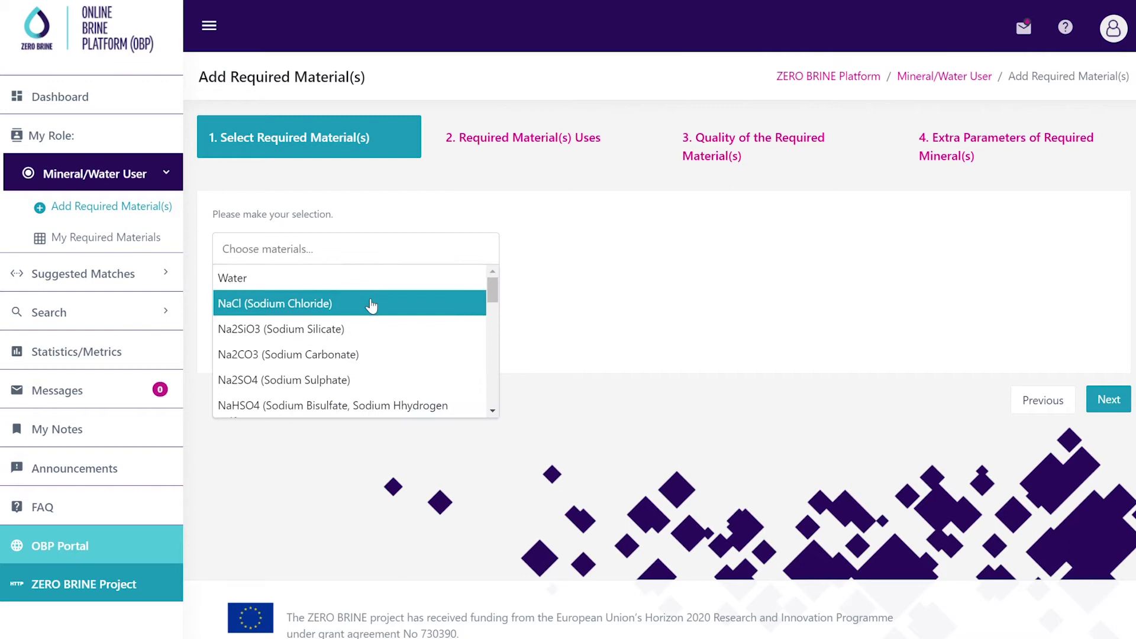
pyautogui.click(373, 303)
pyautogui.click(498, 140)
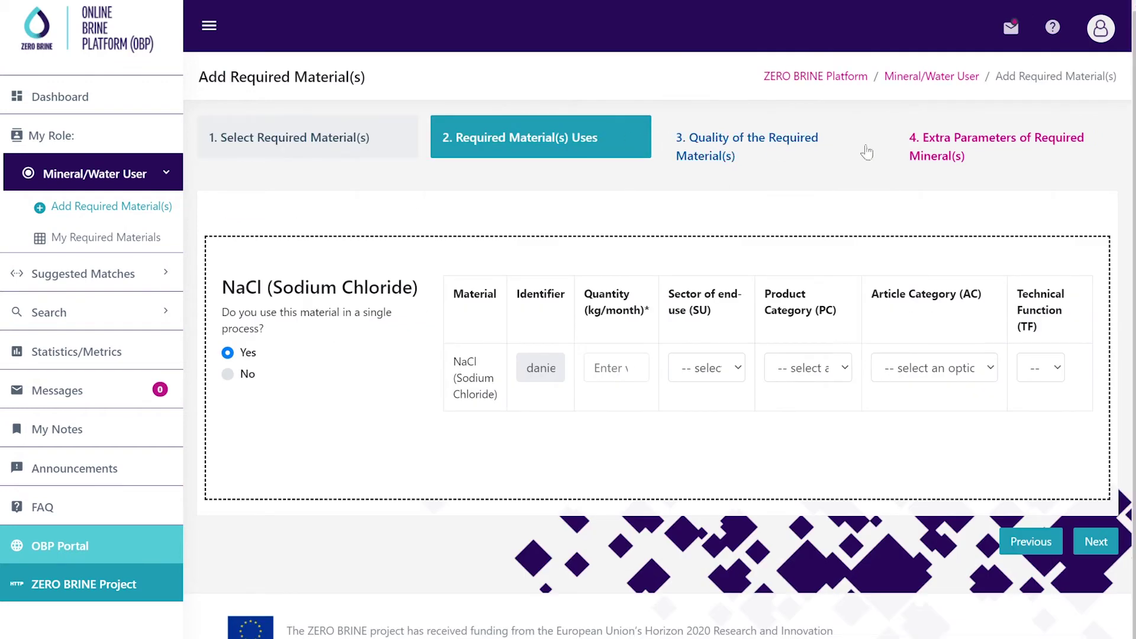
pyautogui.click(96, 136)
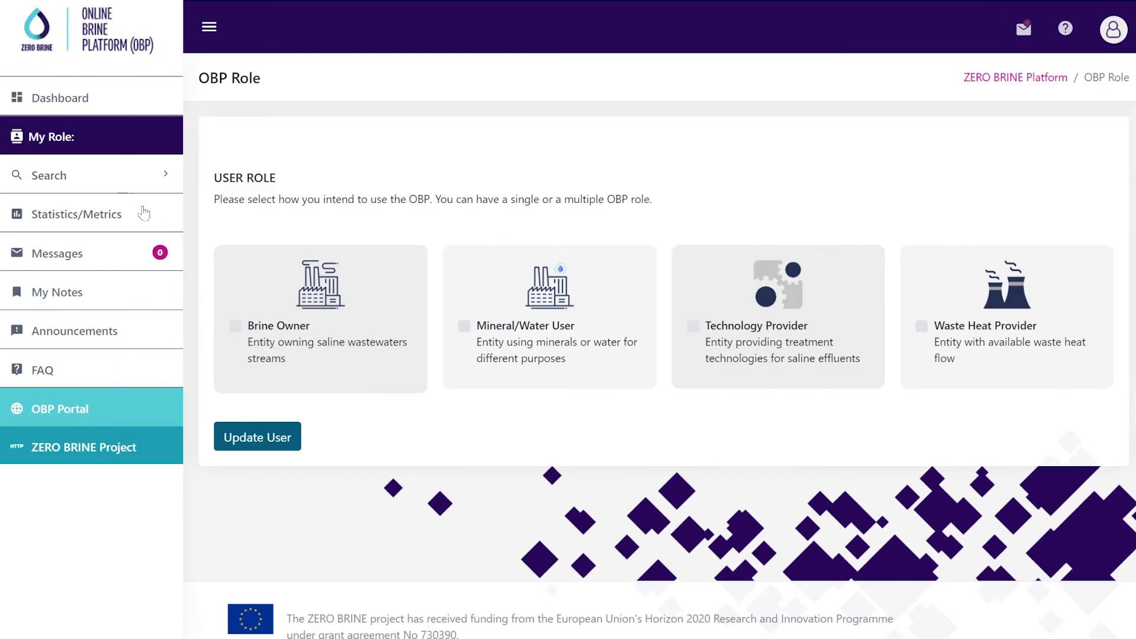
# Save the Technology Provider role and register Nanofiltration as an offered treatment technology
pyautogui.click(693, 326)
pyautogui.click(260, 437)
pyautogui.click(251, 204)
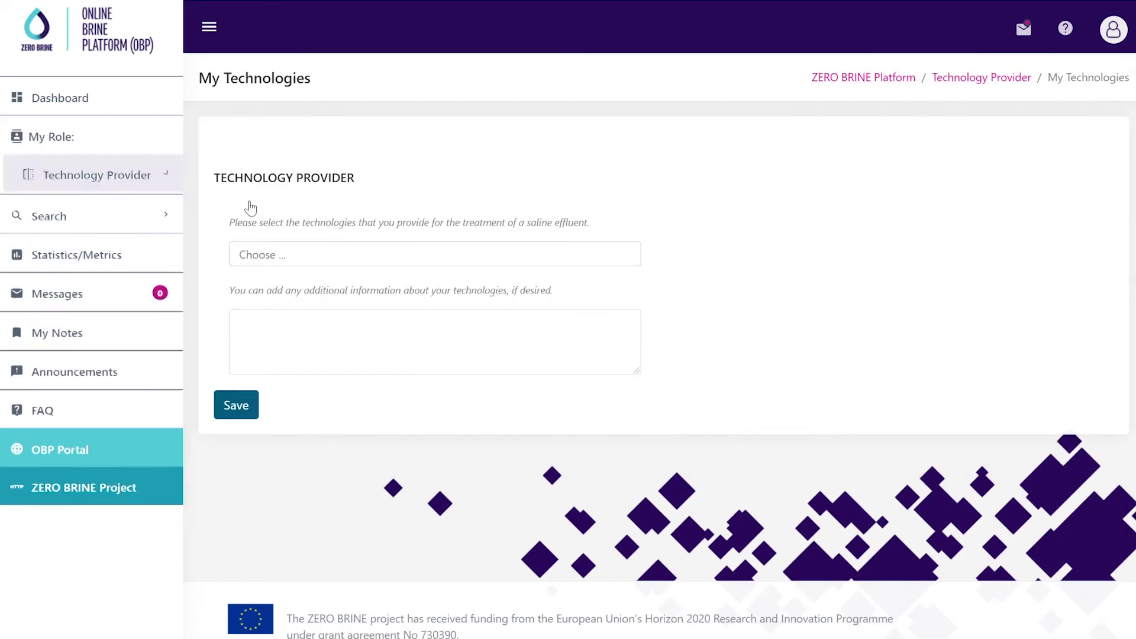
pyautogui.click(272, 264)
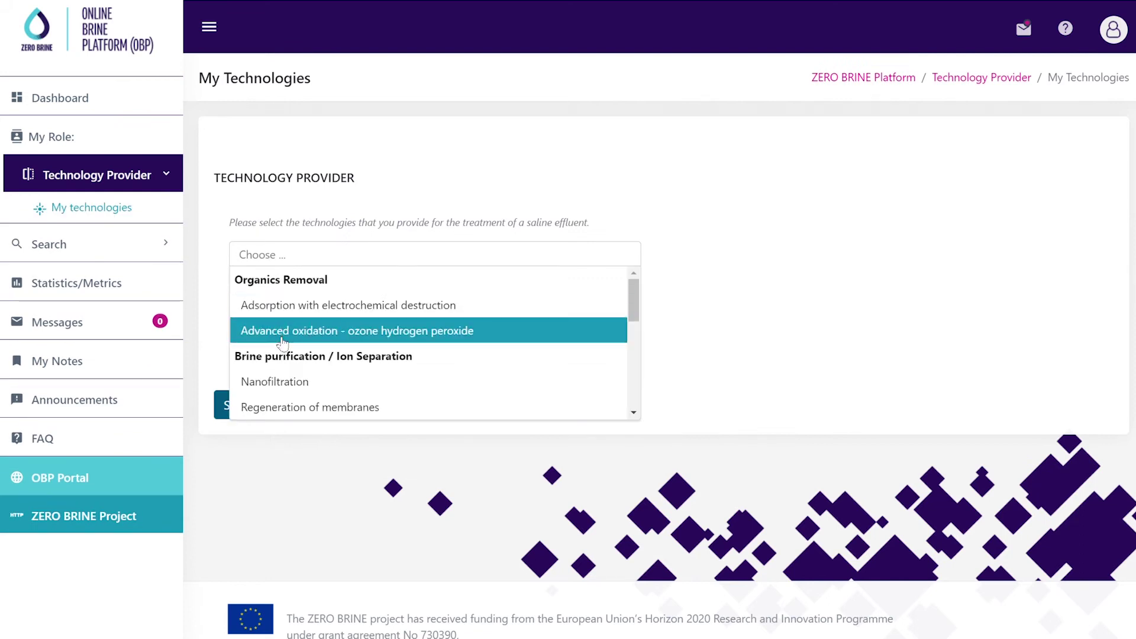
pyautogui.click(282, 382)
pyautogui.click(241, 409)
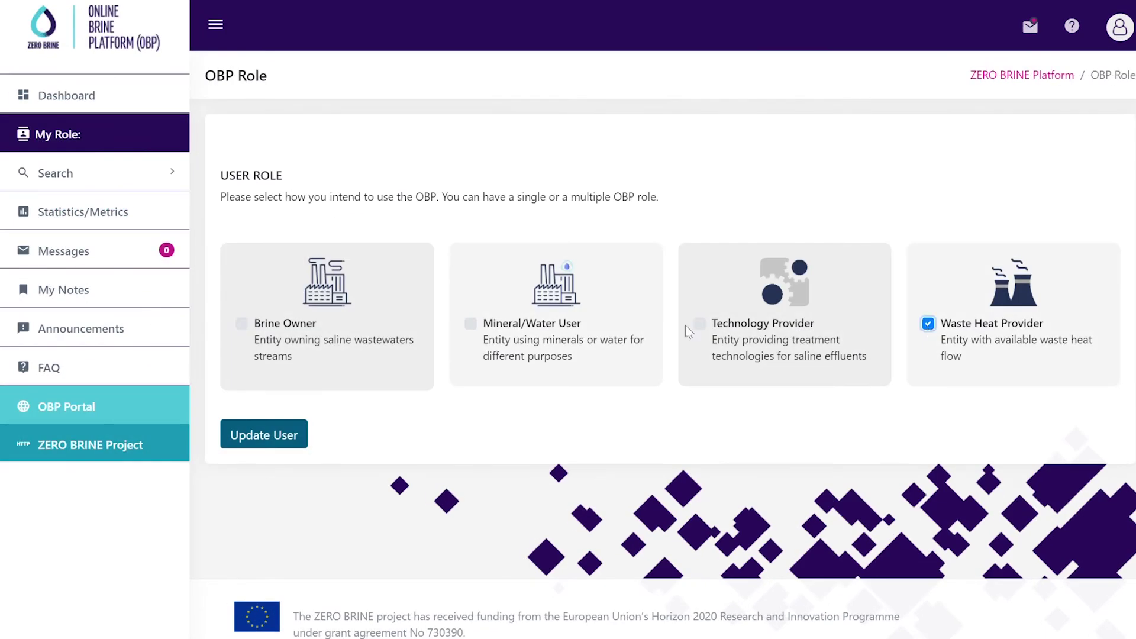
# Save the Waste Heat Provider role and start a waste heat flow of type Steam / exhaust vapour
pyautogui.click(284, 424)
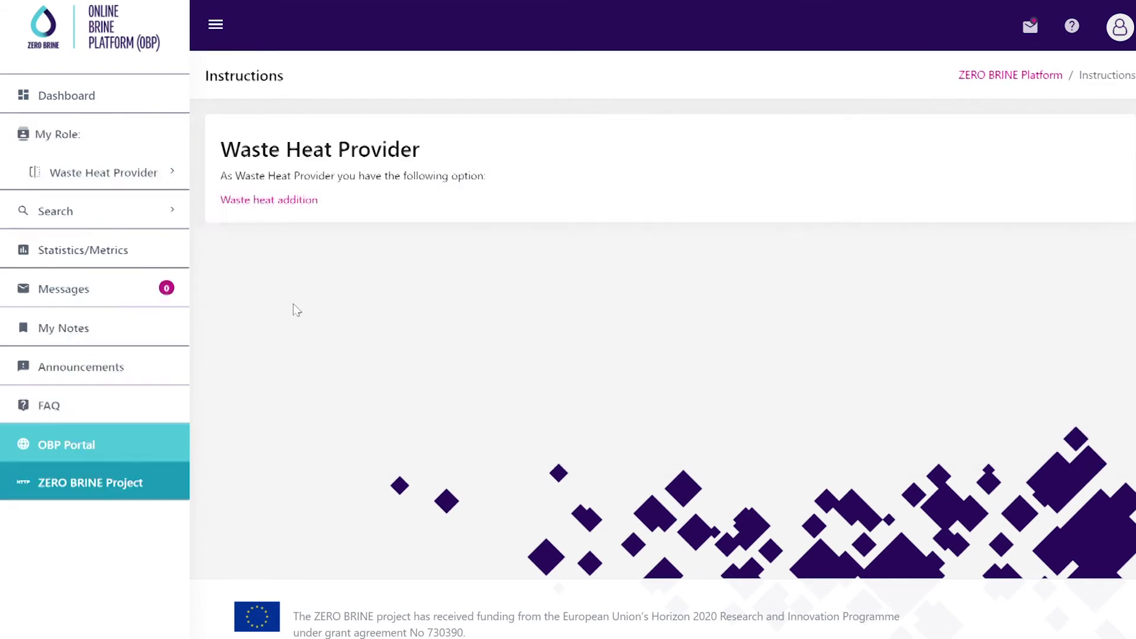
pyautogui.click(299, 200)
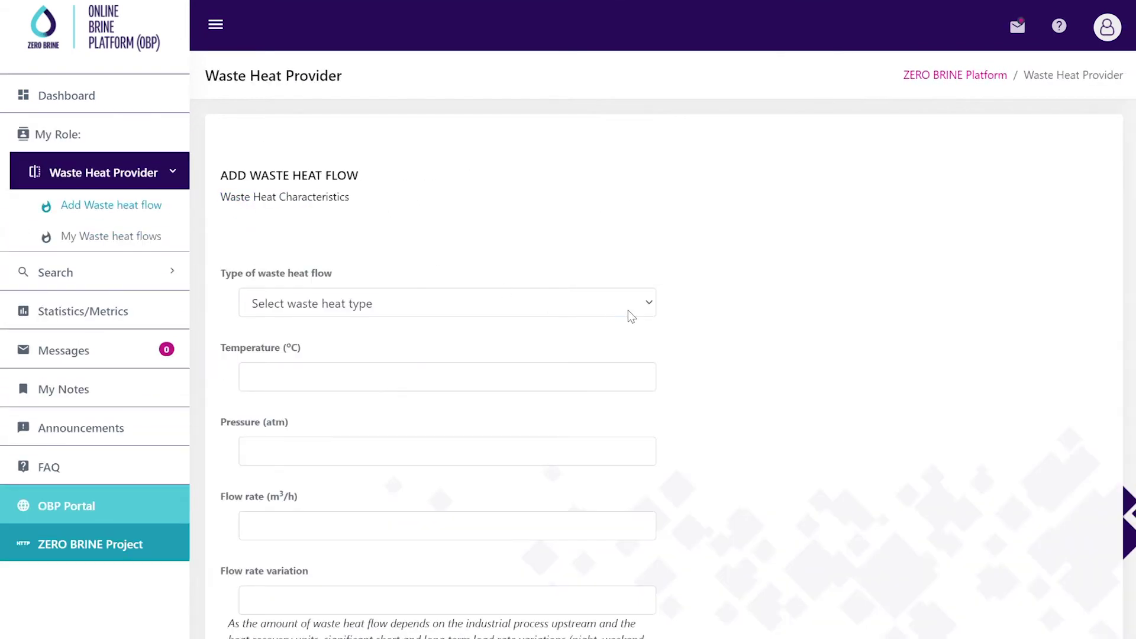
pyautogui.press('Down')
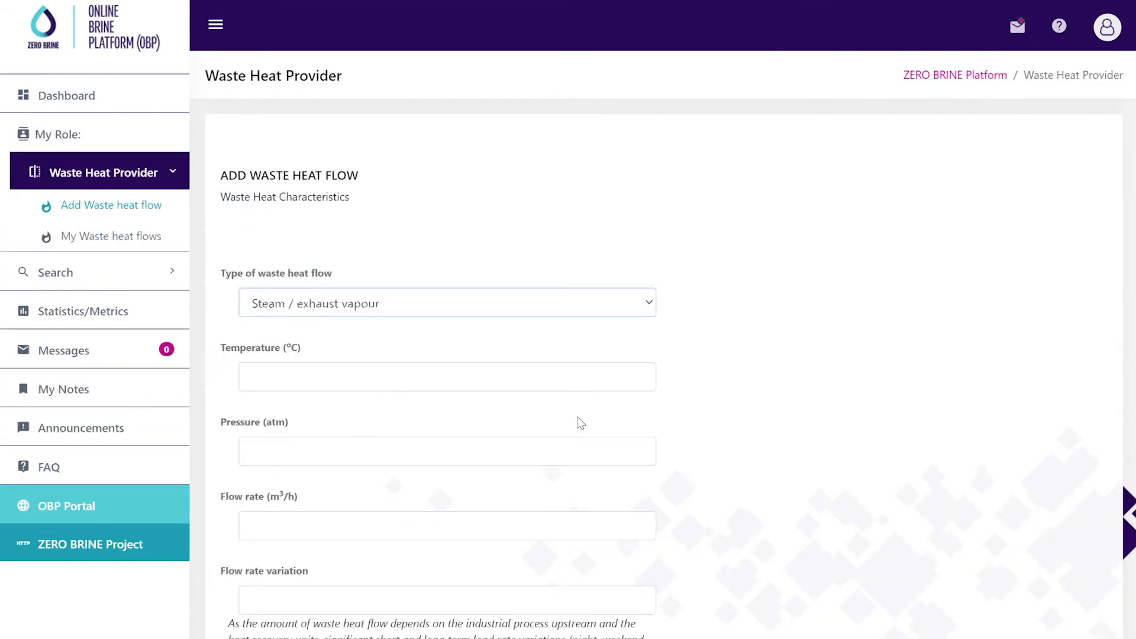
pyautogui.scroll(-3, 314, 429)
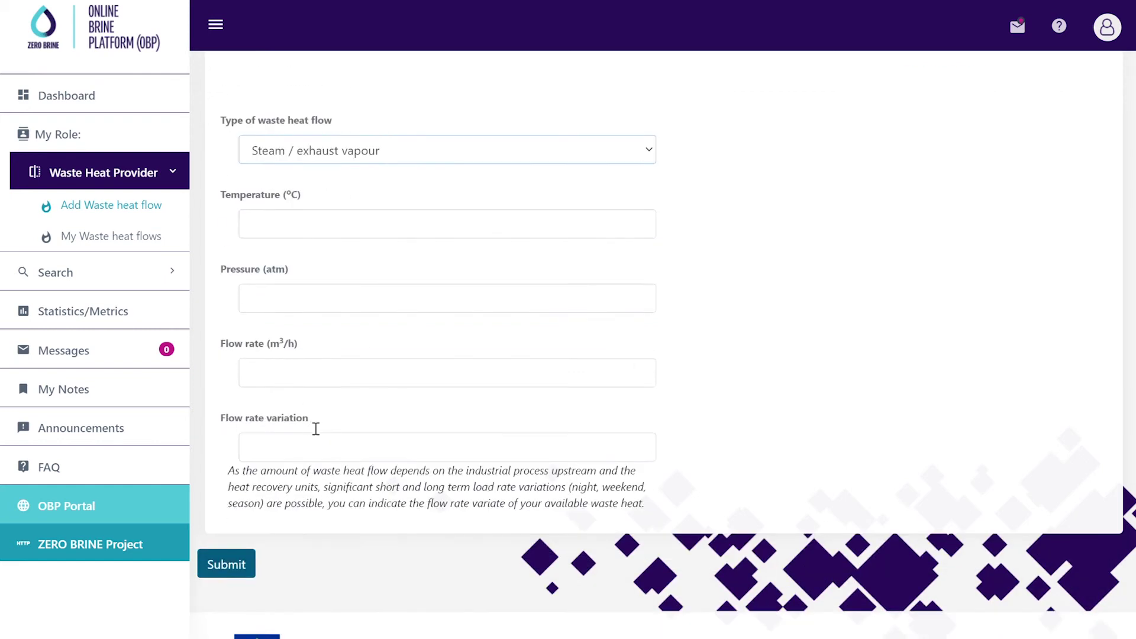
# Submit the waste heat flow details, then review the Level 1 and Level 2 suggested matches
pyautogui.click(245, 535)
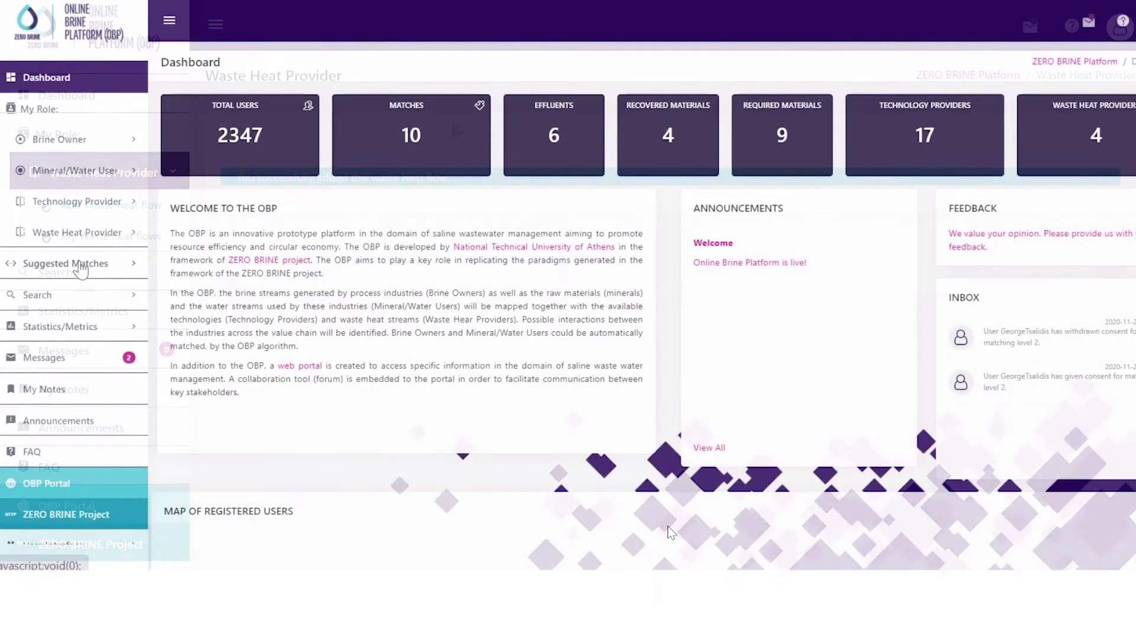
pyautogui.click(81, 267)
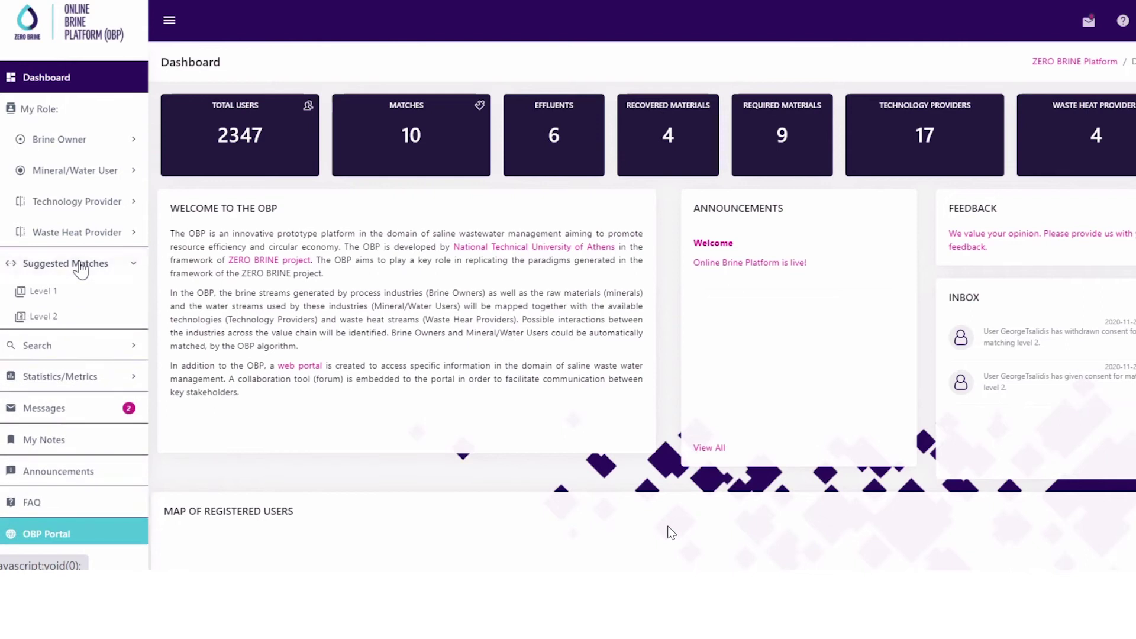
pyautogui.click(58, 291)
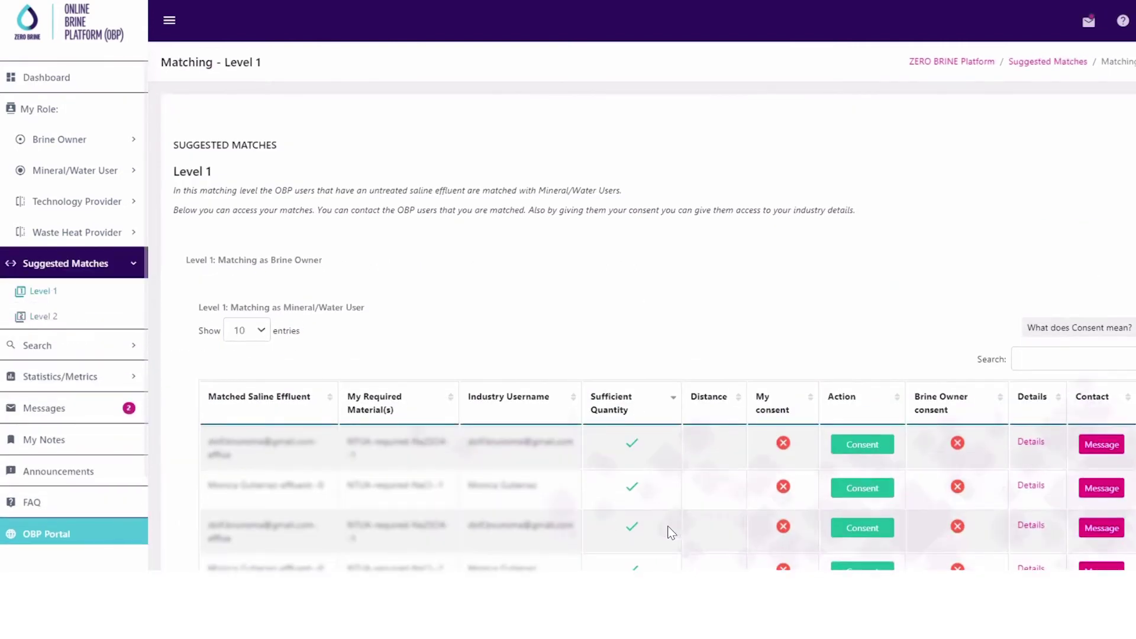
pyautogui.scroll(-3, 670, 532)
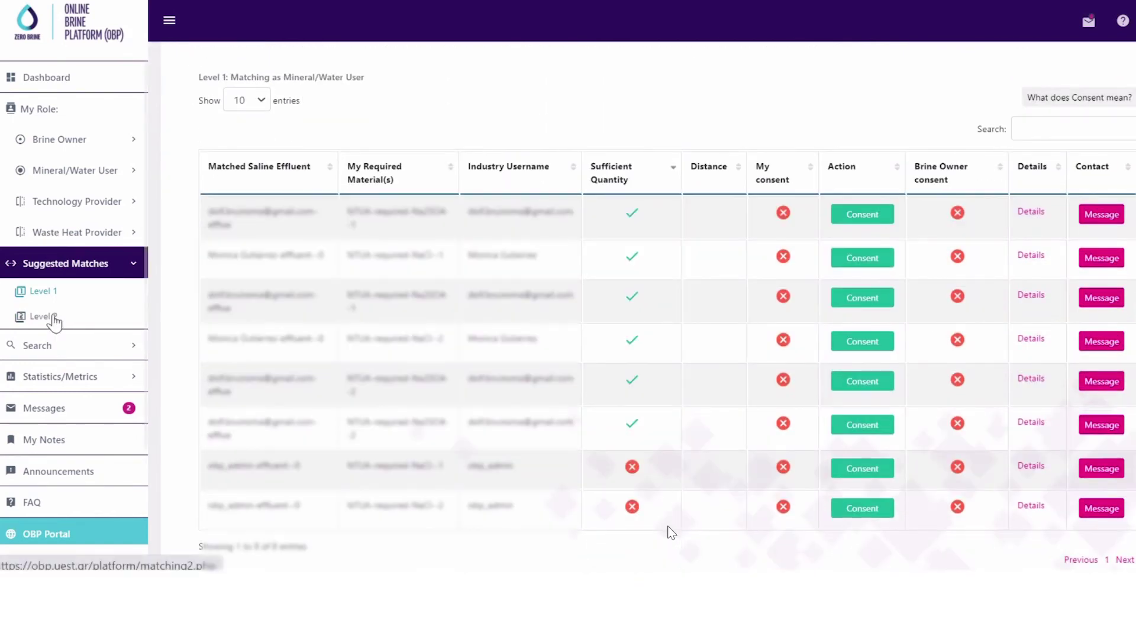
pyautogui.click(51, 317)
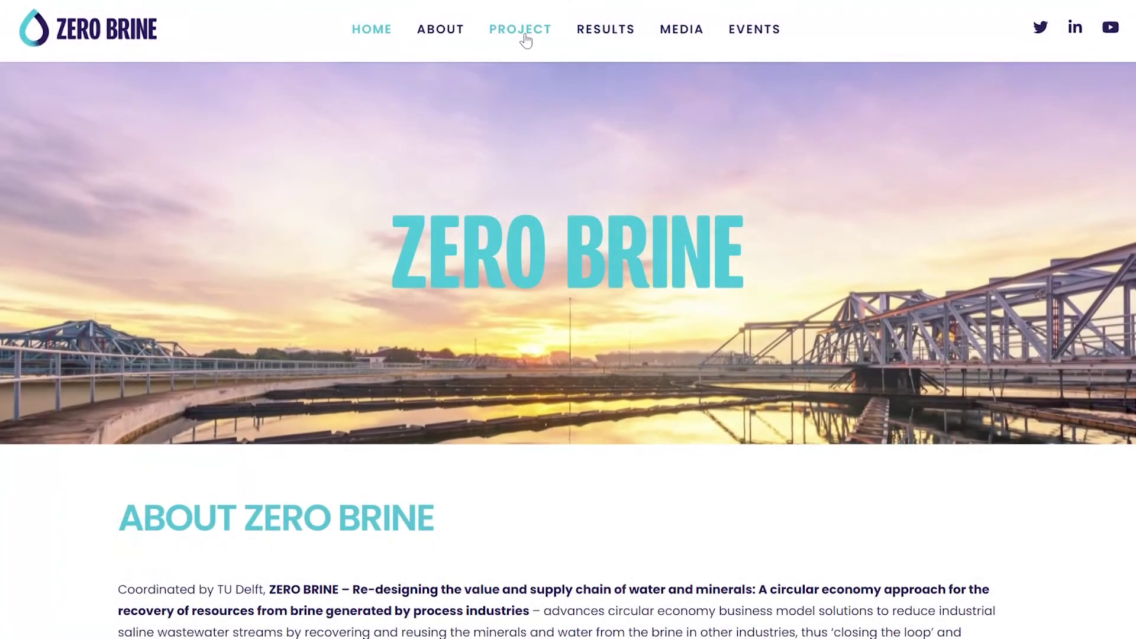
# Go to the ZERO BRINE Online Brine Platform project page and scroll to its Additional Resources
pyautogui.moveTo(534, 57)
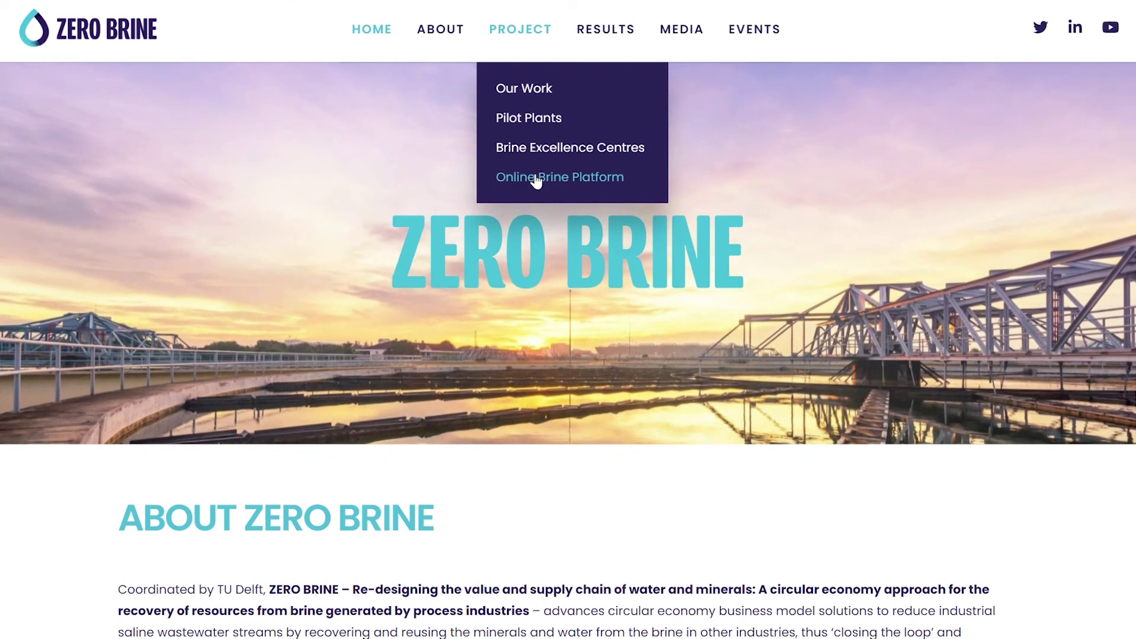
pyautogui.click(536, 178)
pyautogui.scroll(-6, 527, 186)
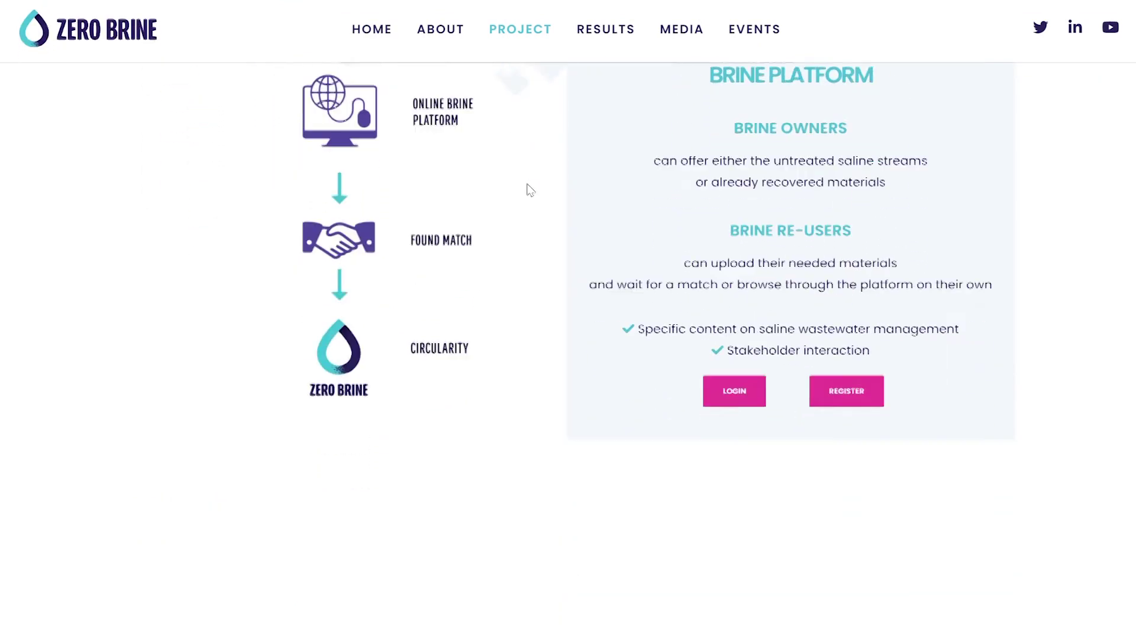
pyautogui.scroll(-3, 515, 213)
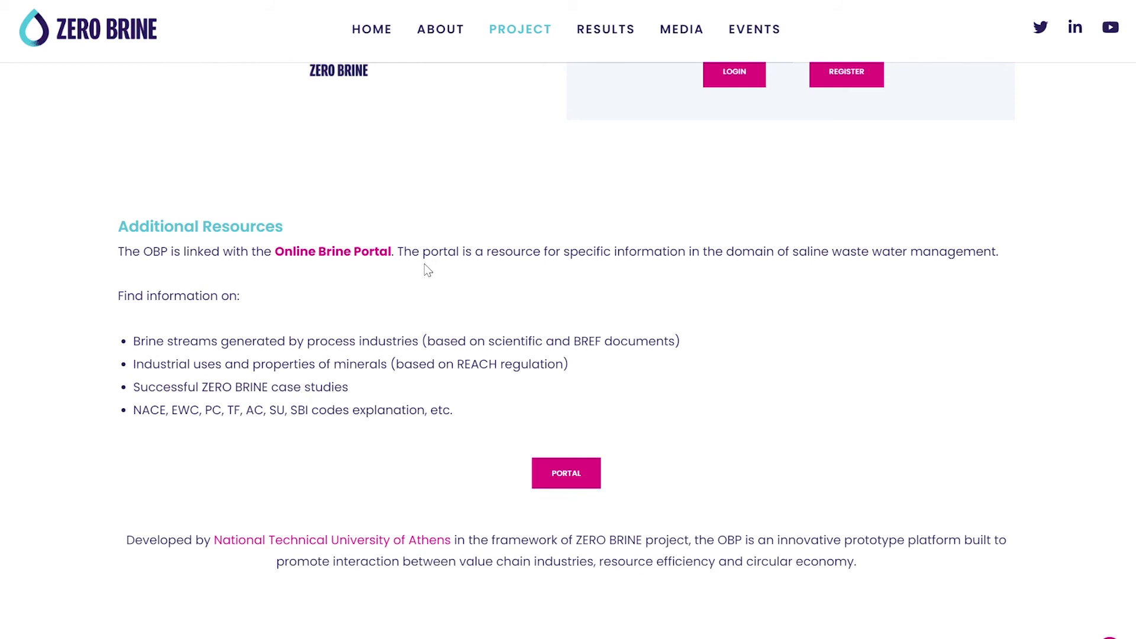
# Open the Online Brine Portal and browse down its home page, then return to the top
pyautogui.click(576, 476)
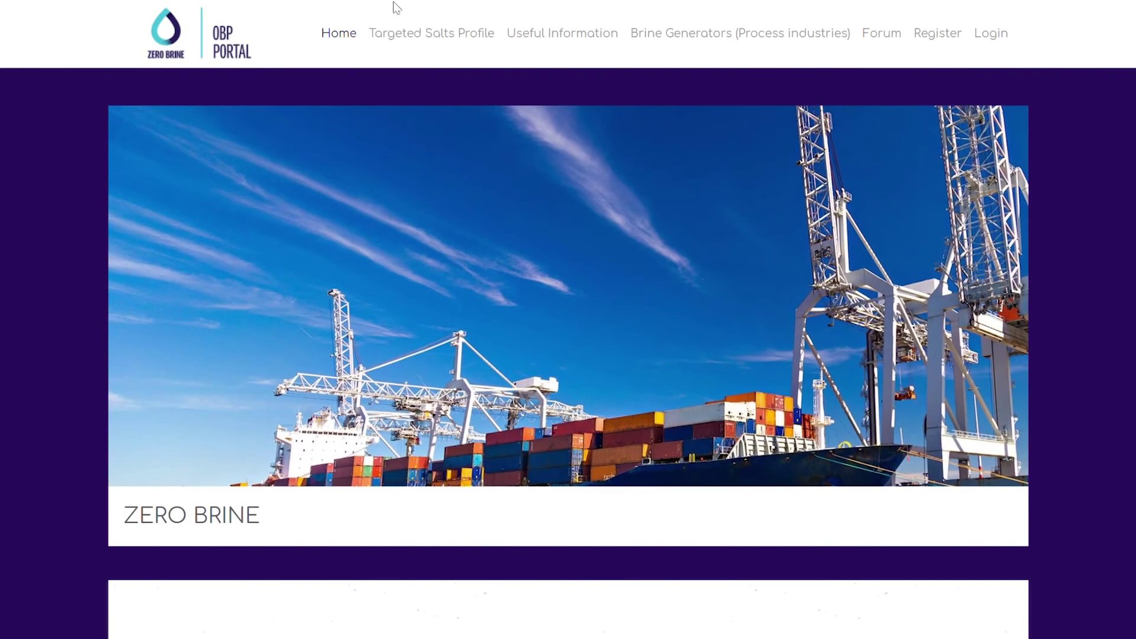
pyautogui.scroll(-5, 372, 123)
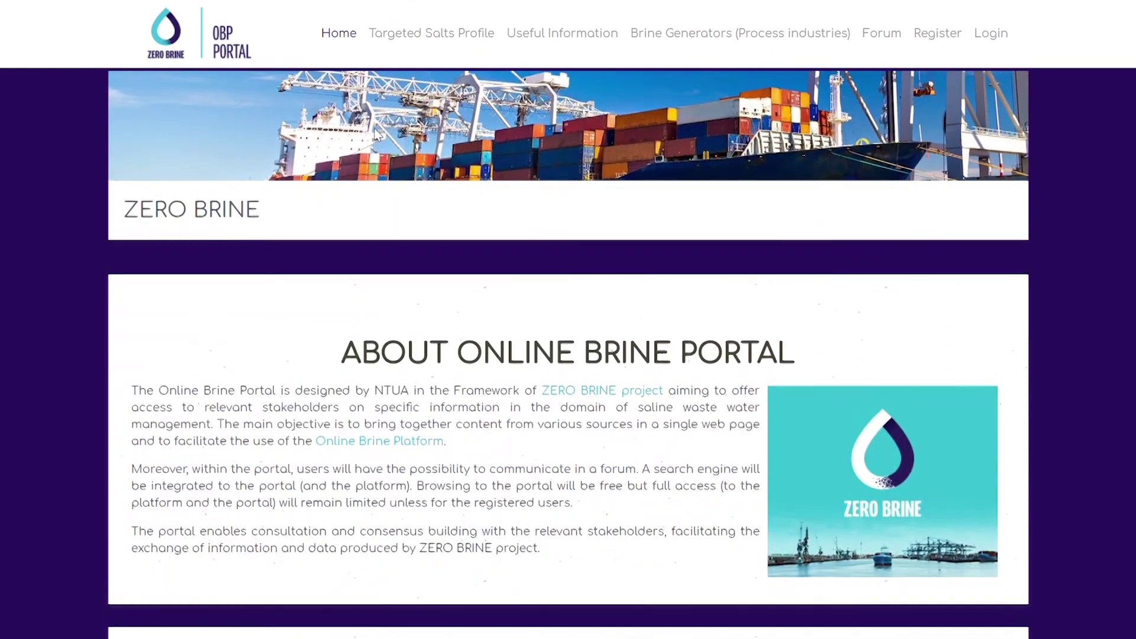
pyautogui.scroll(-1, 373, 129)
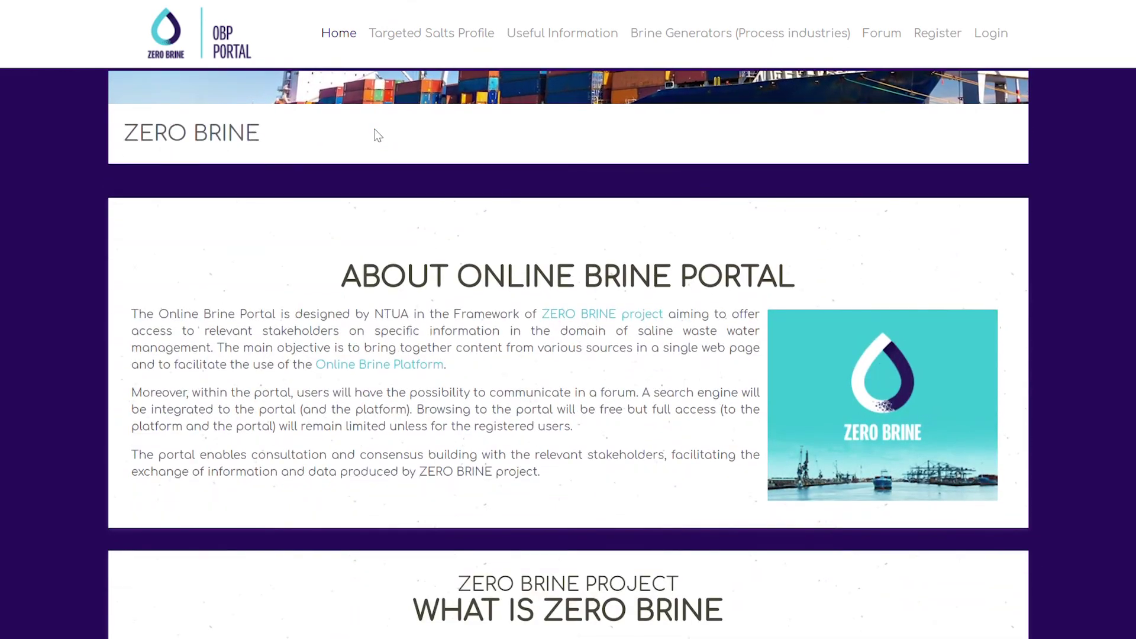
pyautogui.scroll(-1, 375, 132)
pyautogui.scroll(-3, 375, 130)
pyautogui.click(335, 34)
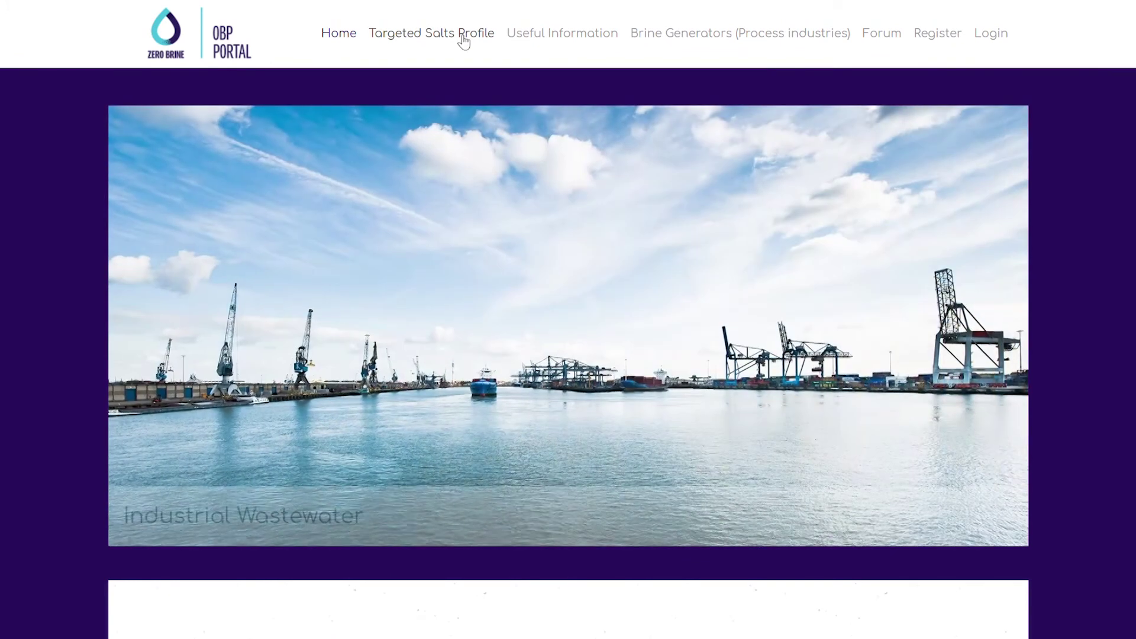
# From the Targeted Salts Profile list, view the (NH4)2SO4 Ammonium Sulphate properties
pyautogui.click(463, 36)
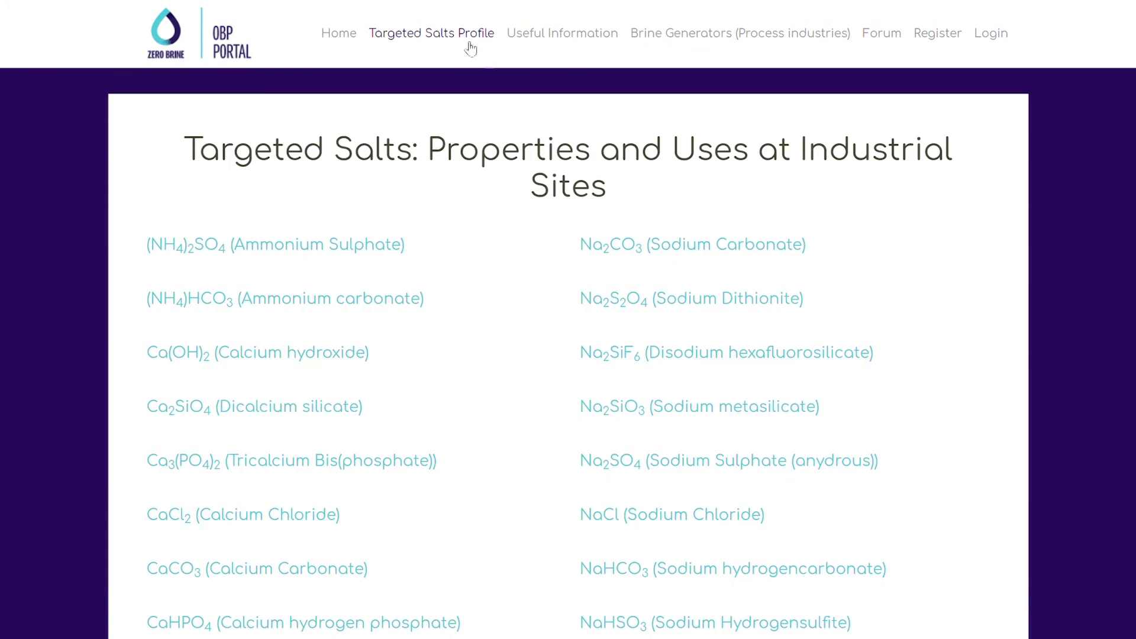
pyautogui.click(354, 254)
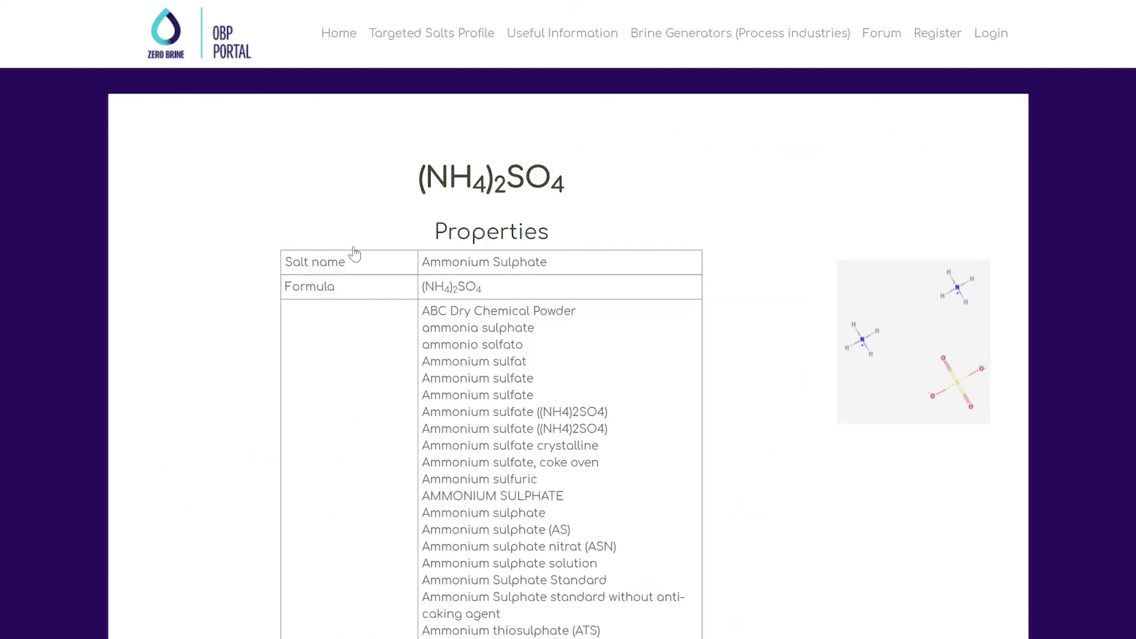
pyautogui.scroll(-5, 526, 278)
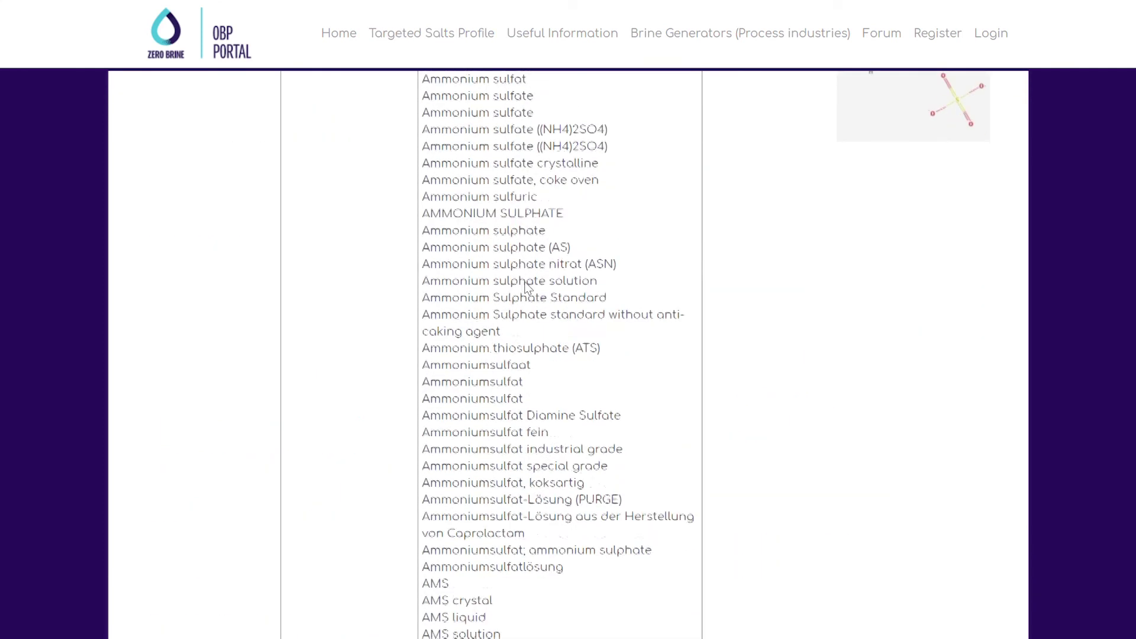
pyautogui.scroll(5, 532, 236)
pyautogui.moveTo(568, 110)
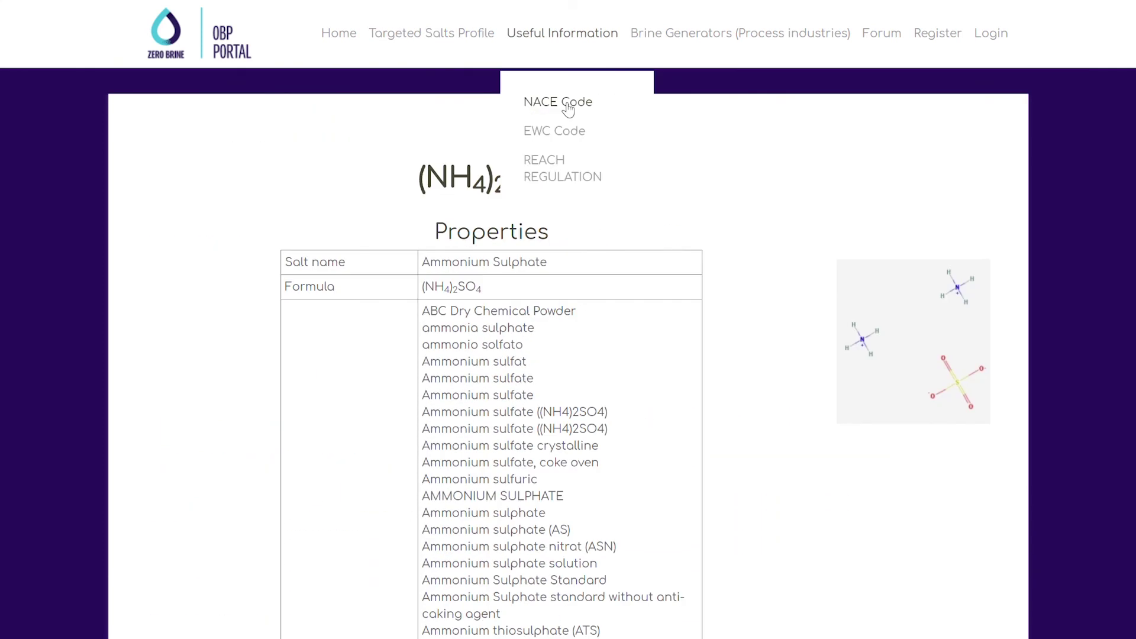
# Read the NACE Code and EWC Code pages, then the REACH Regulation page under Useful Information
pyautogui.click(568, 109)
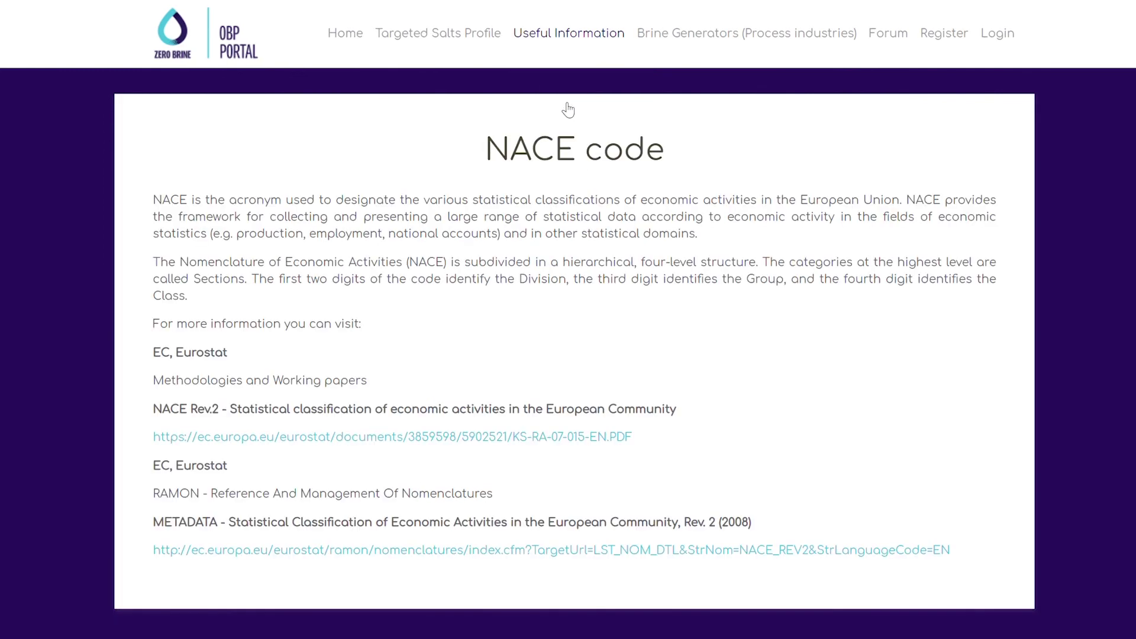
pyautogui.click(568, 131)
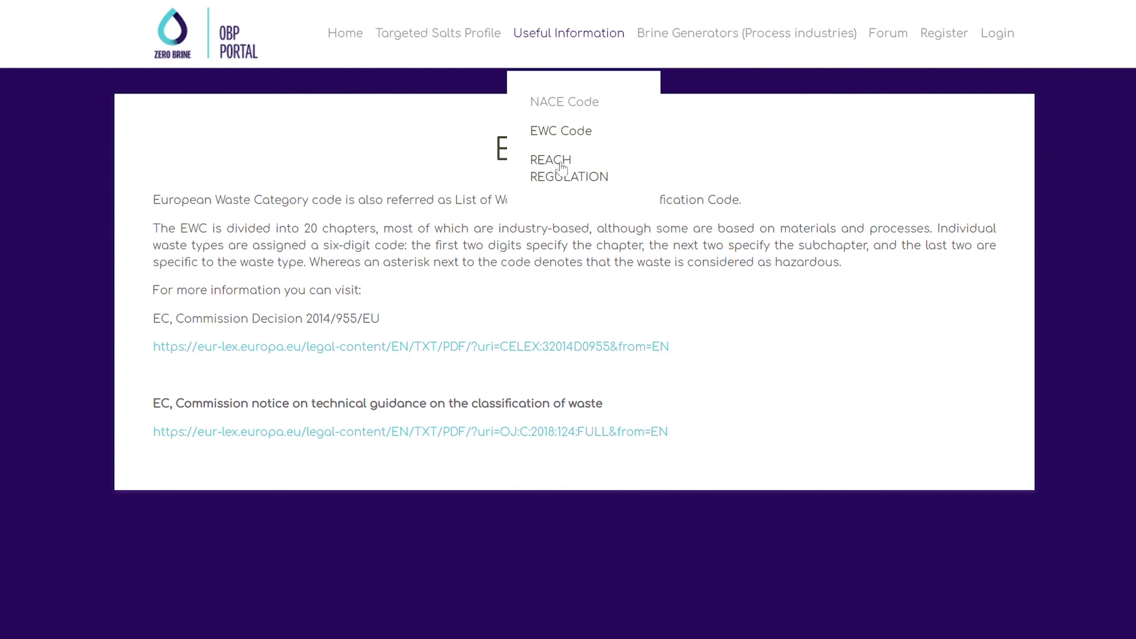
pyautogui.click(562, 170)
pyautogui.scroll(-10, 756, 40)
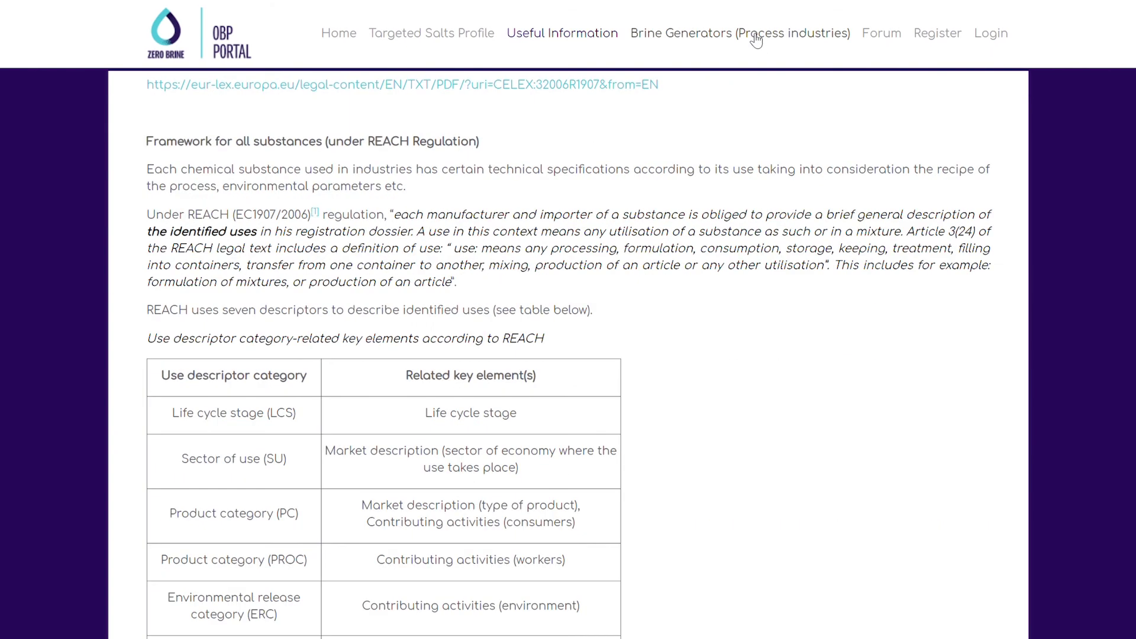